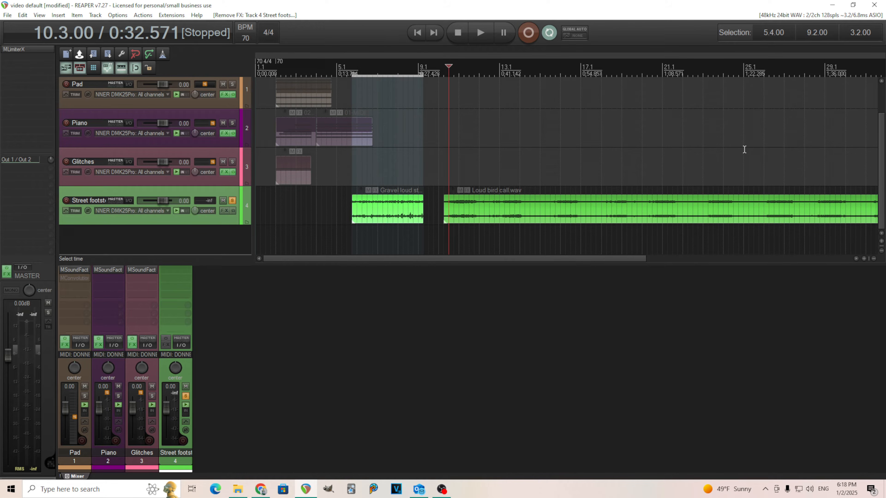
- Play back the gravel footsteps clip and the loud bird call clip on the Street footsteps track
left_click(353, 232)
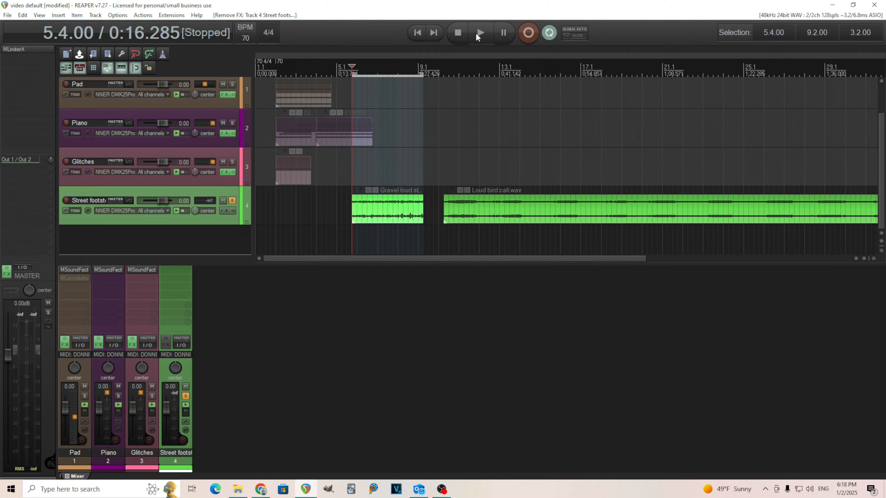
left_click(476, 34)
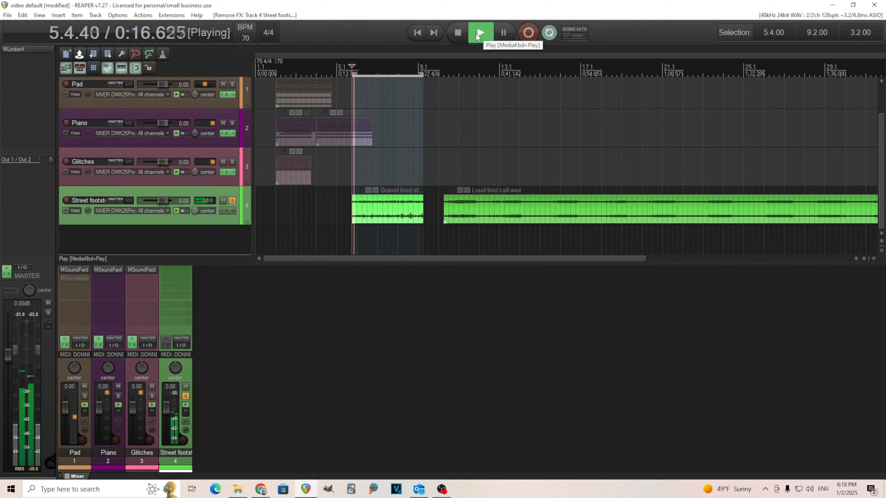
left_click(459, 32)
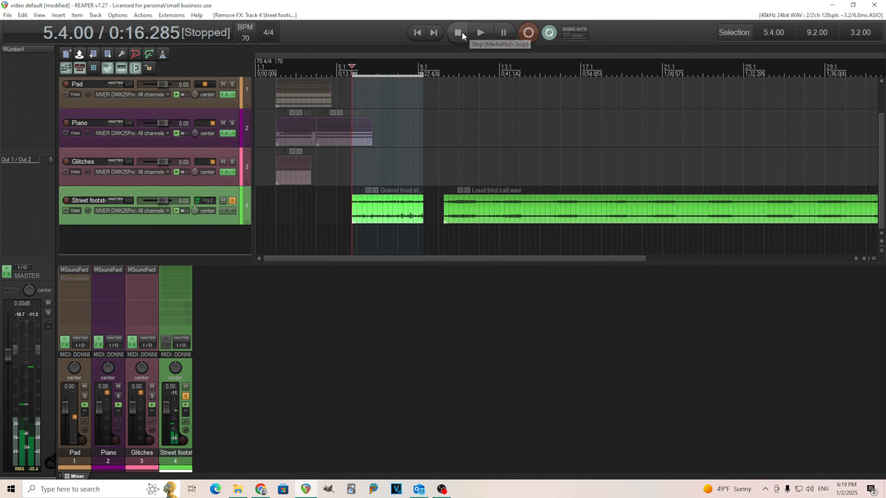
left_click(444, 234)
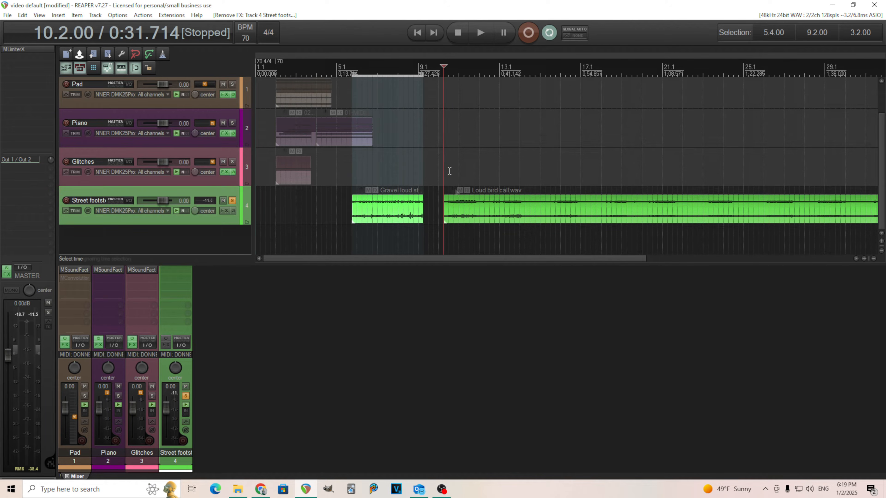
left_click(476, 33)
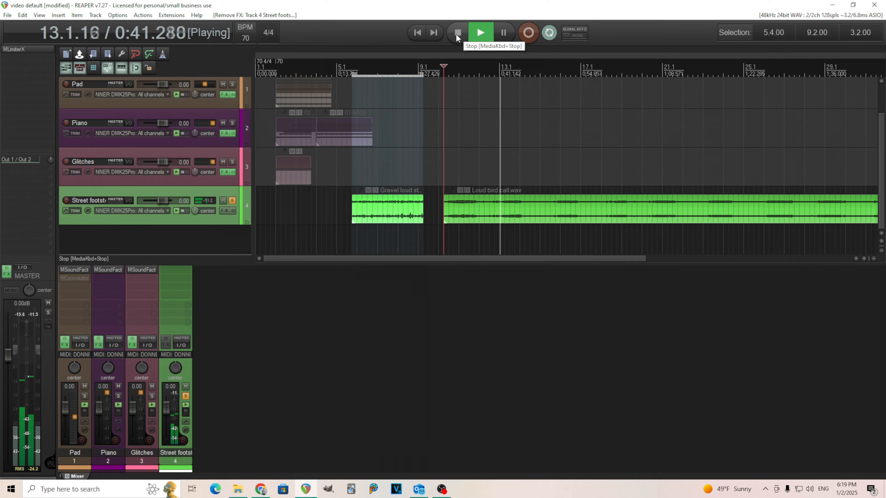
left_click(457, 34)
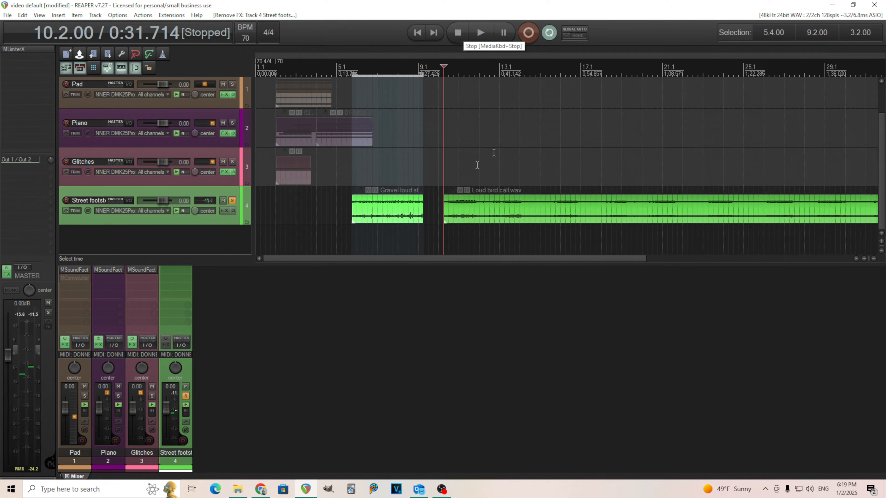
- Place the edit cursor at the start of the gravel clip and add MTransformer to the Street footsteps track
left_click(352, 230)
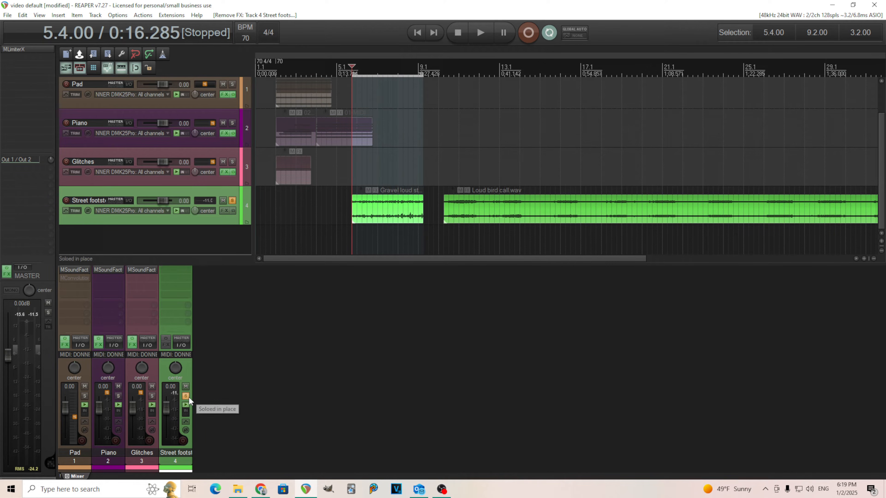
right_click(184, 272)
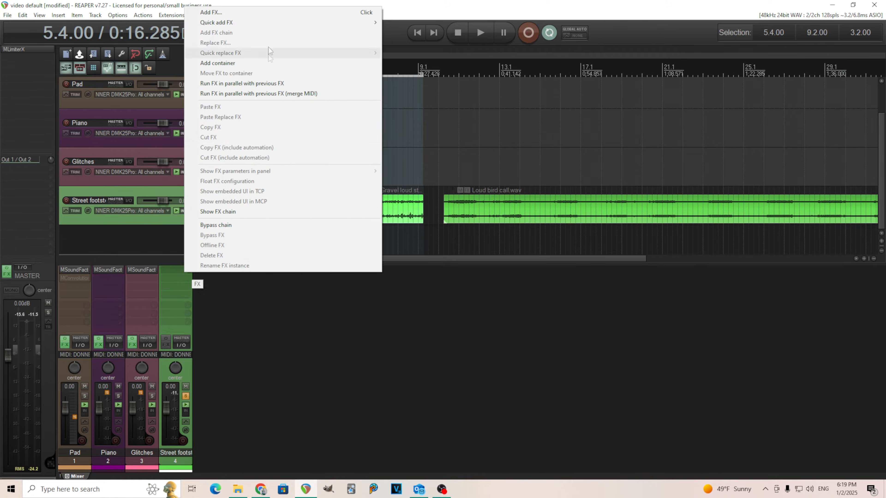
mouse_move(310, 25)
mouse_move(422, 25)
left_click(489, 23)
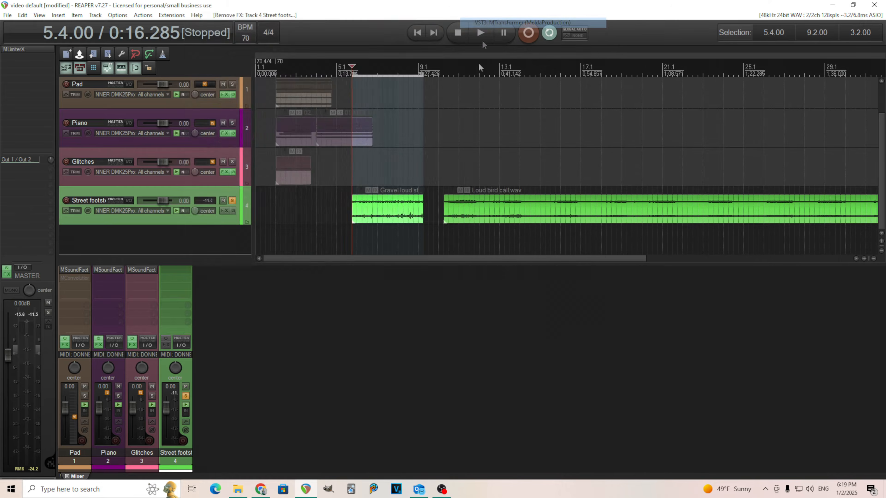
left_click_drag(220, 35, 363, 119)
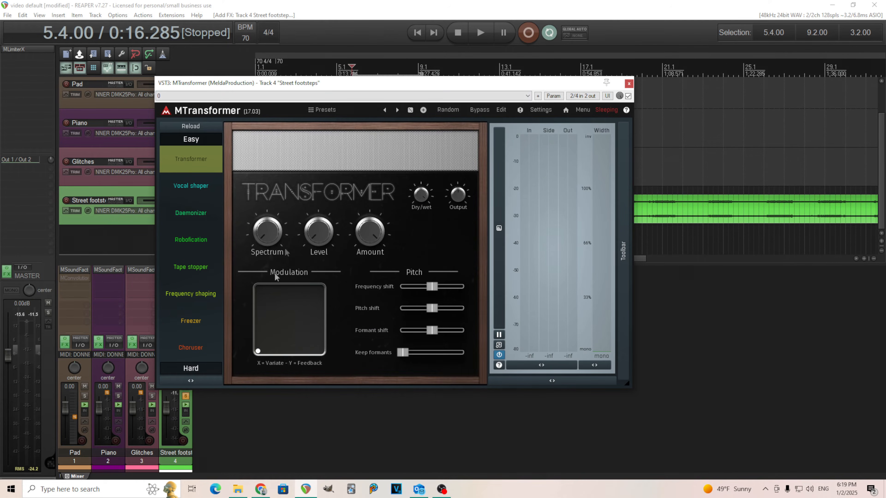
- Load MTransformer's Default preset, show its detailed edit view and reposition the plugin window
left_click(325, 110)
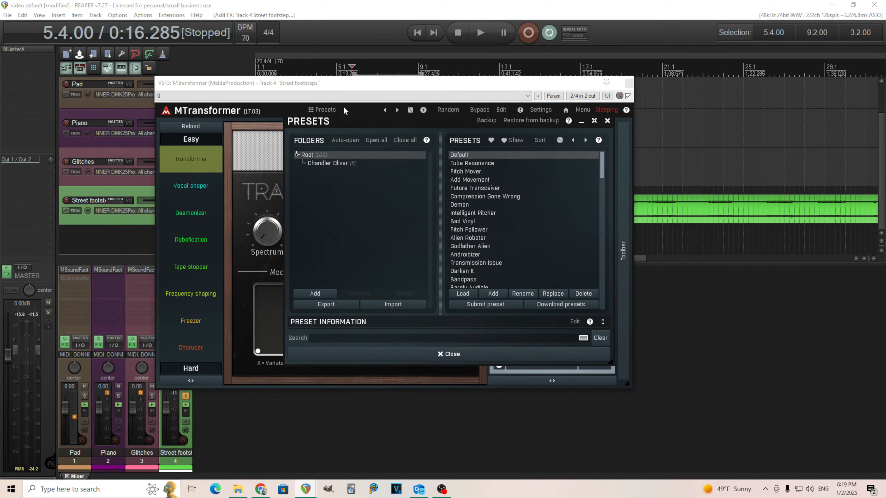
double_click(469, 155)
left_click(427, 355)
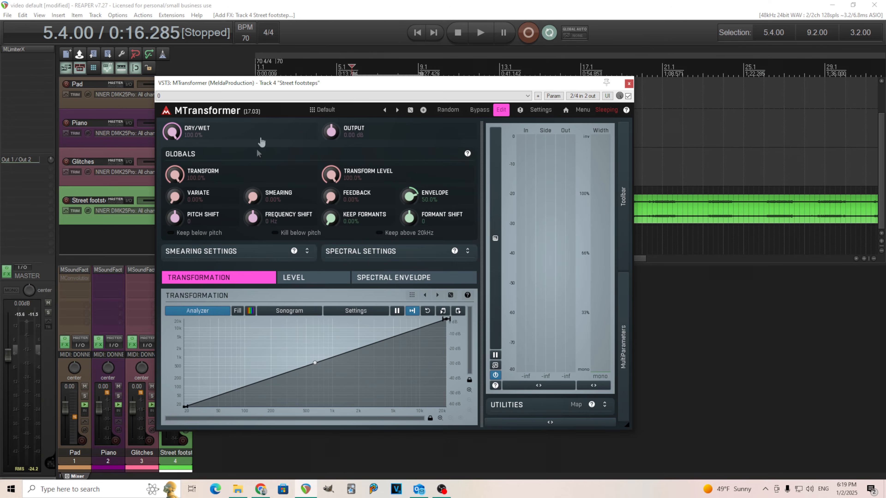
left_click_drag(274, 86, 324, 82)
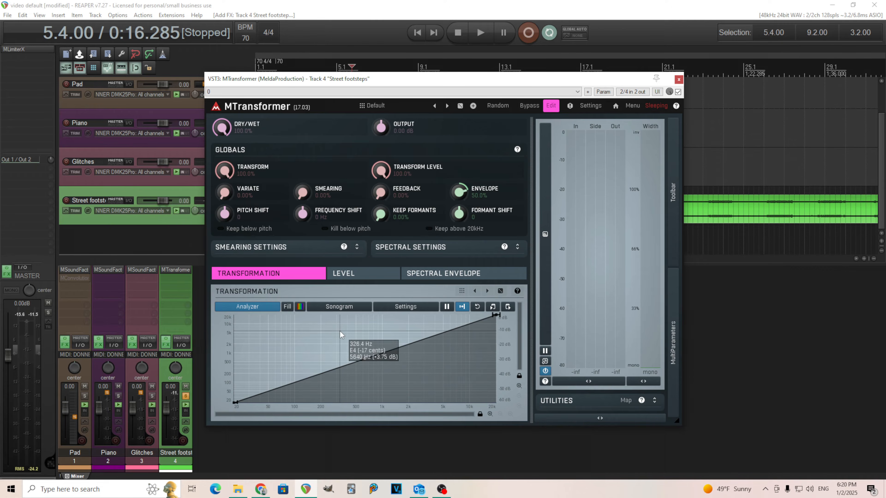
- Shape the transformation curve with a maximum-height peak at about 326 Hz, a bottom point near 4 kHz and the high-frequency endpoint at minimum
double_click(340, 317)
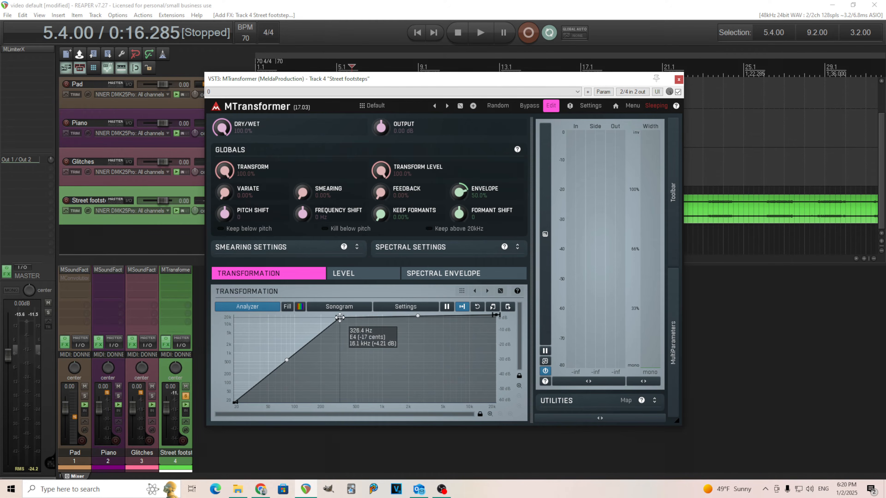
left_click_drag(340, 317, 340, 314)
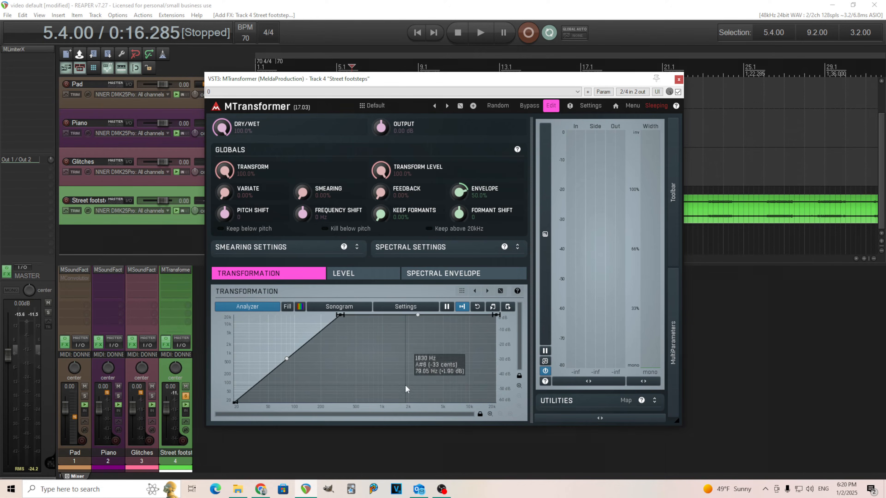
double_click(433, 403)
left_click_drag(503, 316, 503, 404)
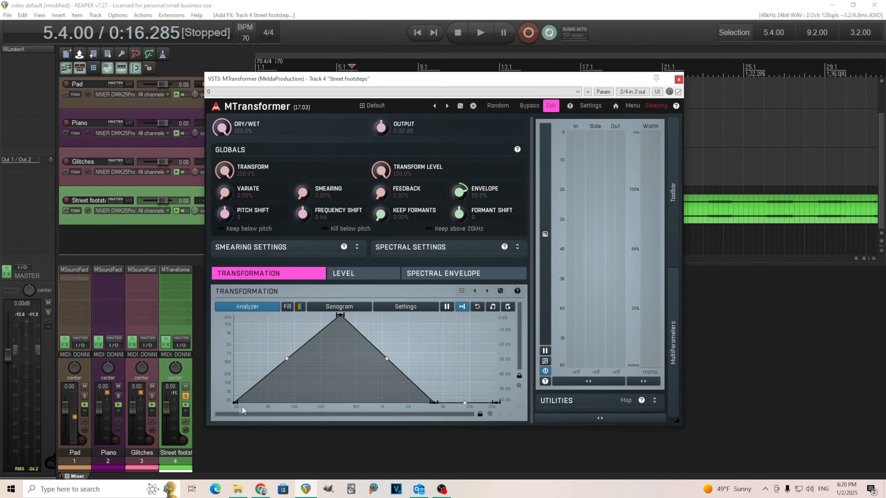
- Narrow the curve's triangle with base points just above 100 Hz and at about 1453 Hz, and move its peak to about 416 Hz
double_click(260, 403)
left_click_drag(261, 403, 299, 404)
left_click_drag(434, 403, 399, 407)
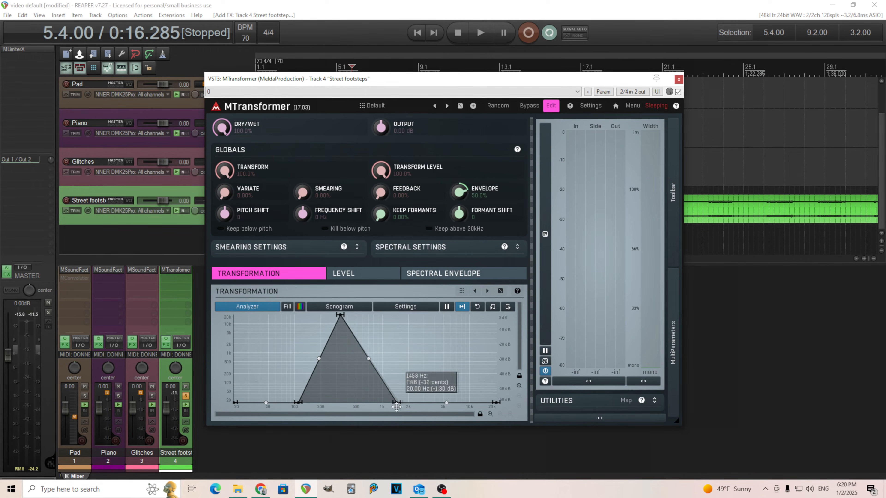
left_click_drag(340, 316, 349, 316)
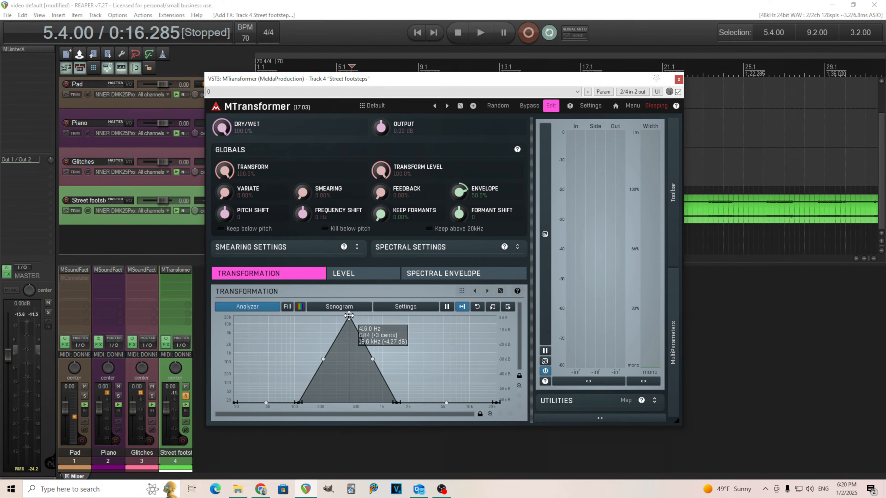
- Audition the gravel footsteps with MTransformer bypassed and with it active
left_click_drag(411, 86, 409, 252)
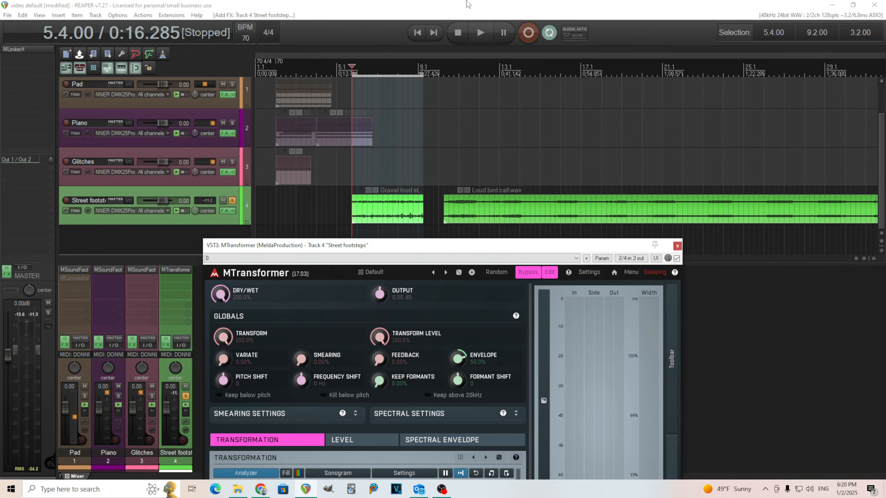
left_click(480, 32)
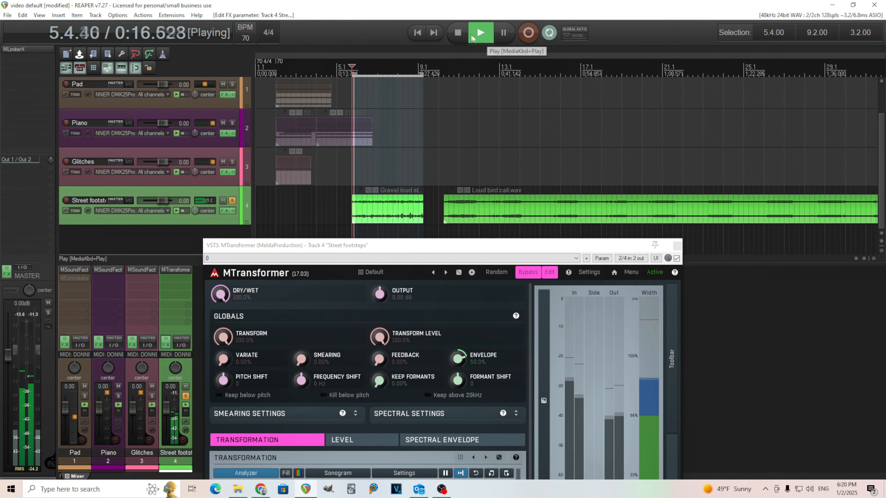
left_click(458, 33)
left_click_drag(491, 241, 523, 122)
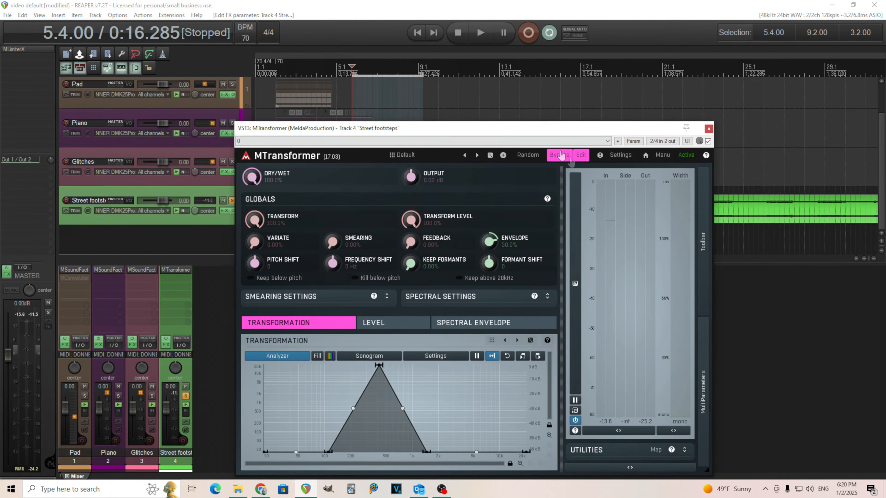
left_click(477, 39)
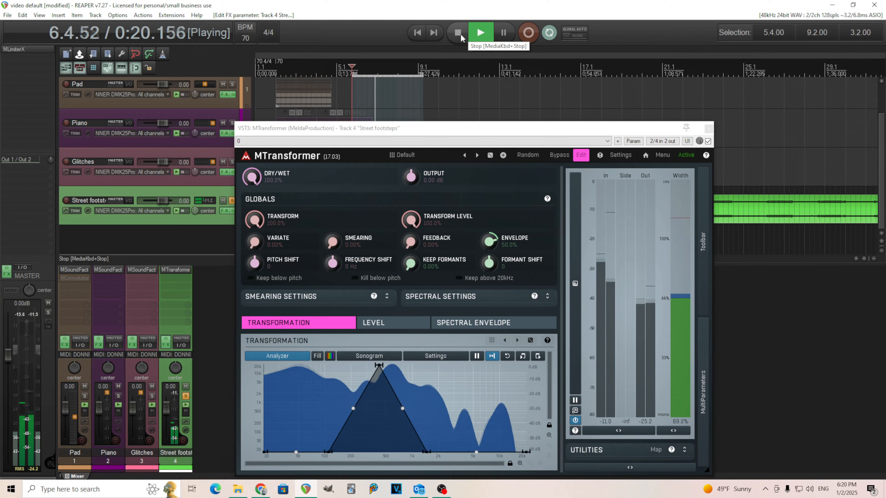
left_click(461, 33)
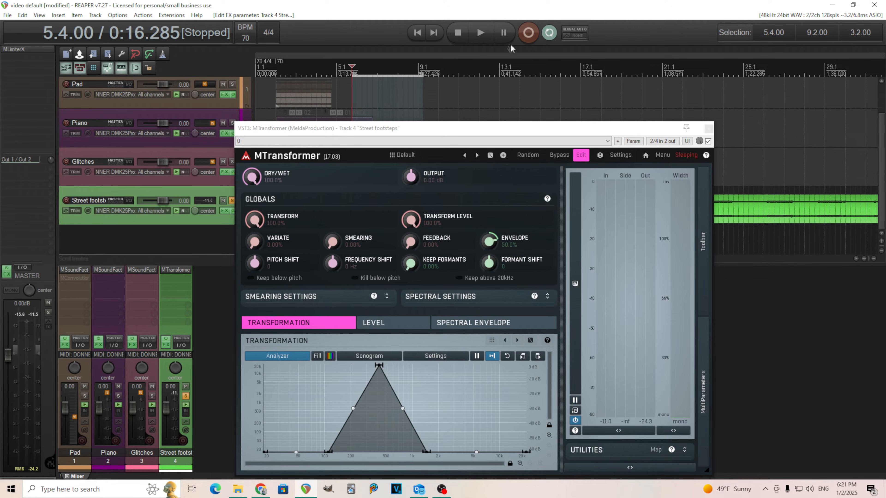
- Play the footsteps while raising the output to +7.49 dB, sweeping the curve's peak through lower frequencies and widening its base
left_click(485, 38)
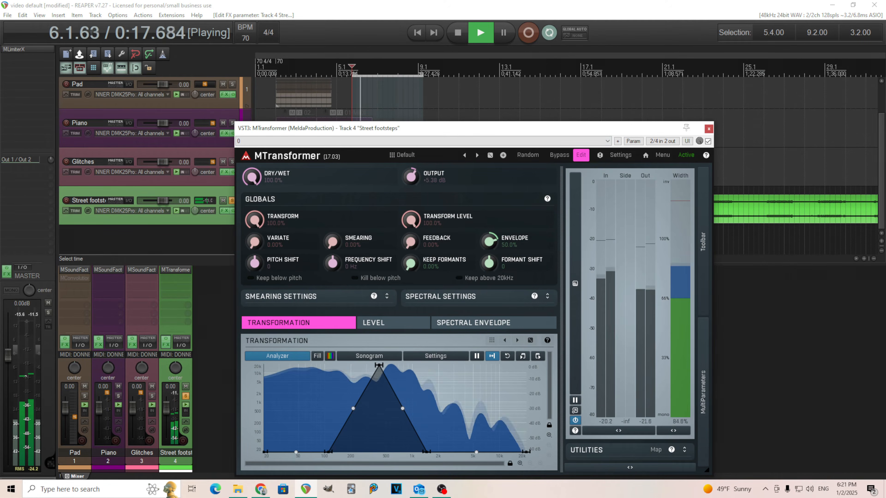
left_click_drag(379, 365, 293, 359)
left_click_drag(329, 452, 299, 452)
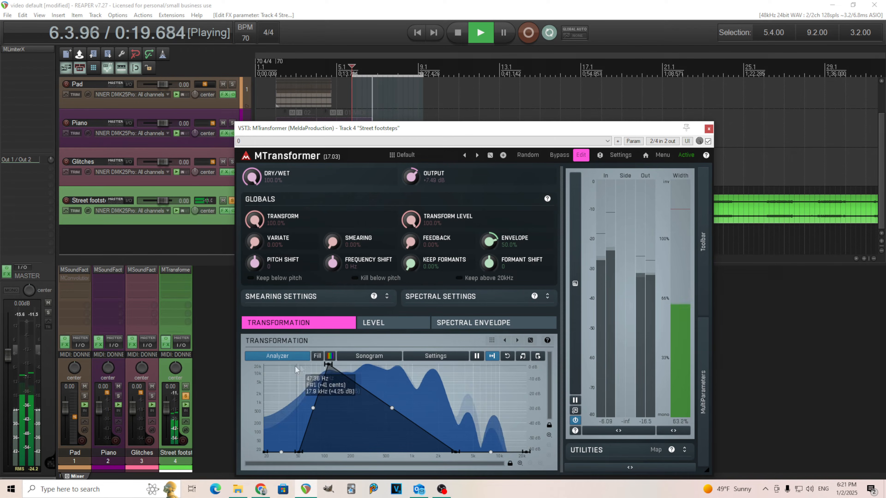
left_click_drag(333, 366, 379, 369)
key("space")
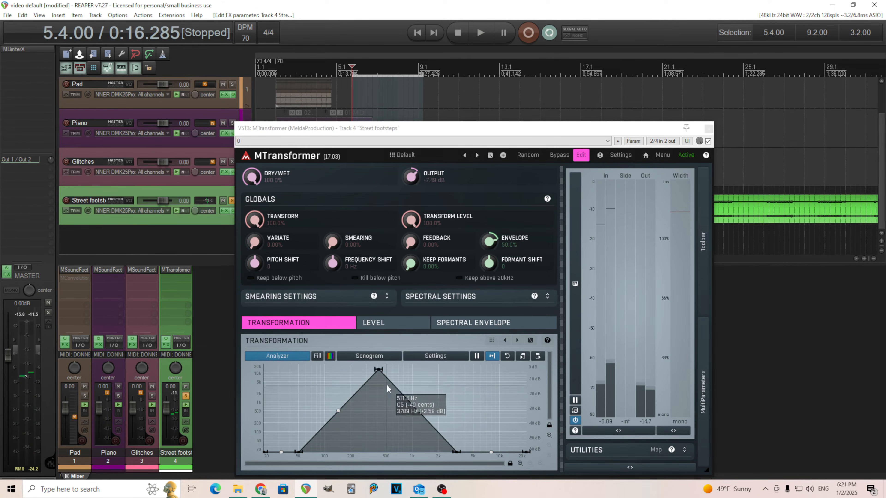
- Raise the curve's peak to 20 kHz at about 437 Hz and pull both base points inward to narrow the triangle
mouse_move(381, 373)
left_mouse_down()
mouse_move(448, 366)
mouse_move(314, 365)
mouse_move(400, 361)
mouse_move(323, 363)
mouse_move(381, 363)
left_mouse_up()
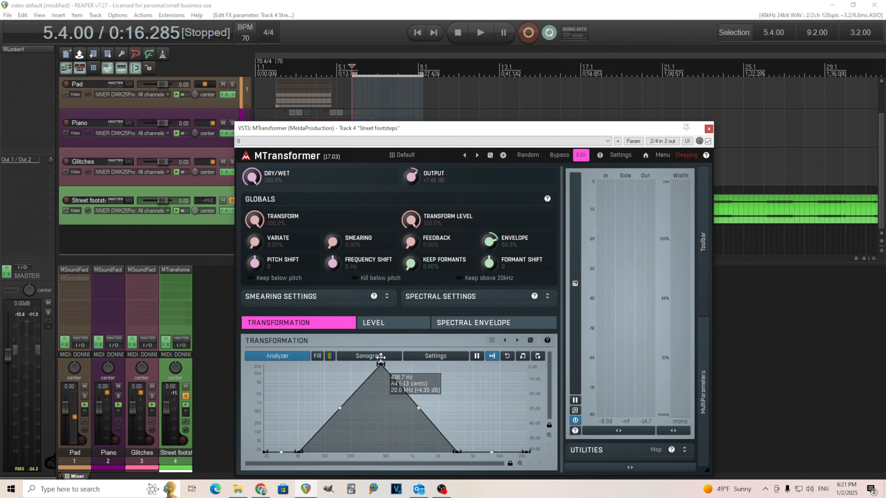
left_click_drag(305, 451, 337, 453)
left_click_drag(457, 452, 421, 458)
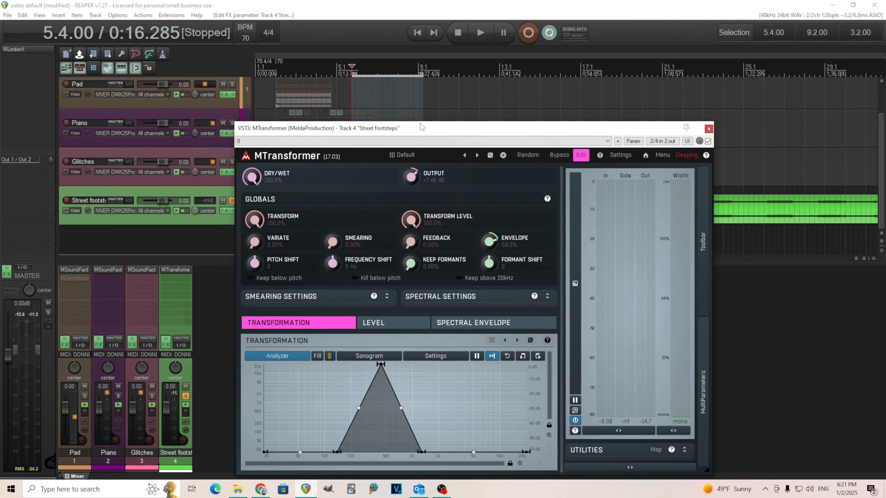
- Play the footsteps and shift the curve's peak down to slightly above 200 Hz
left_click(480, 33)
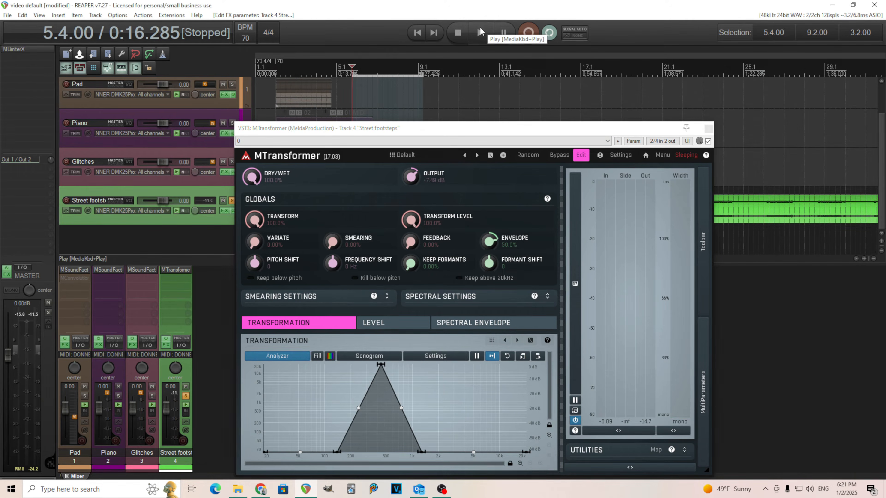
left_click_drag(380, 365, 362, 364)
left_click(455, 33)
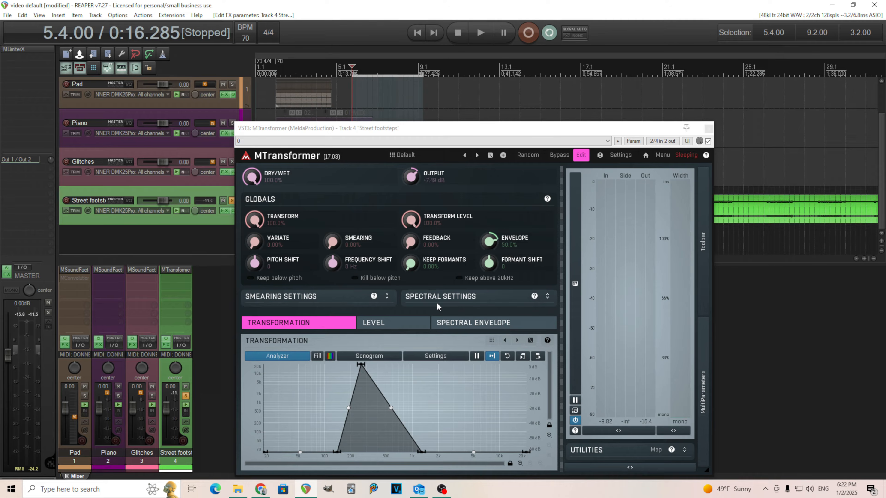
- Expand the spectral settings, set the buffer size to 16384 and audition the footsteps
left_click(547, 297)
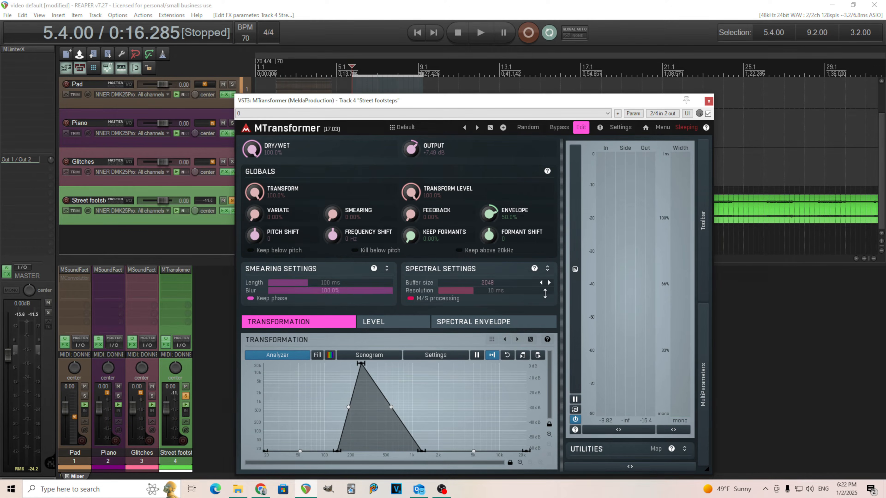
left_click(486, 283)
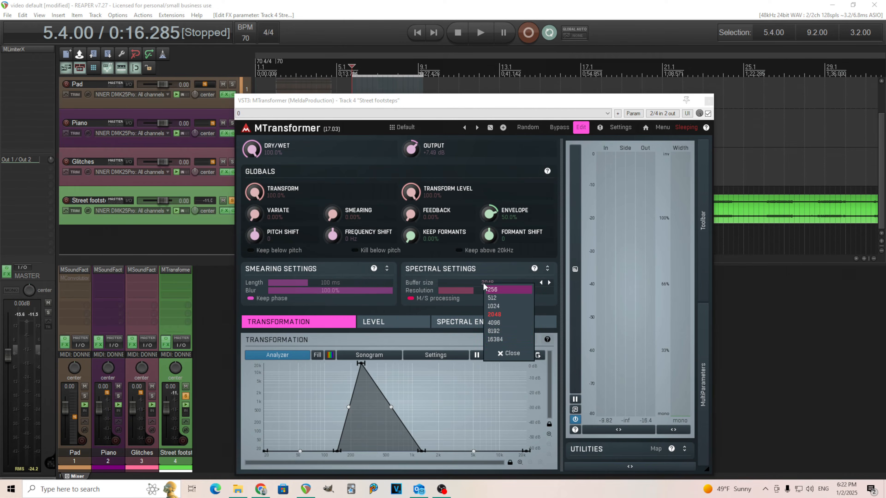
left_click(505, 341)
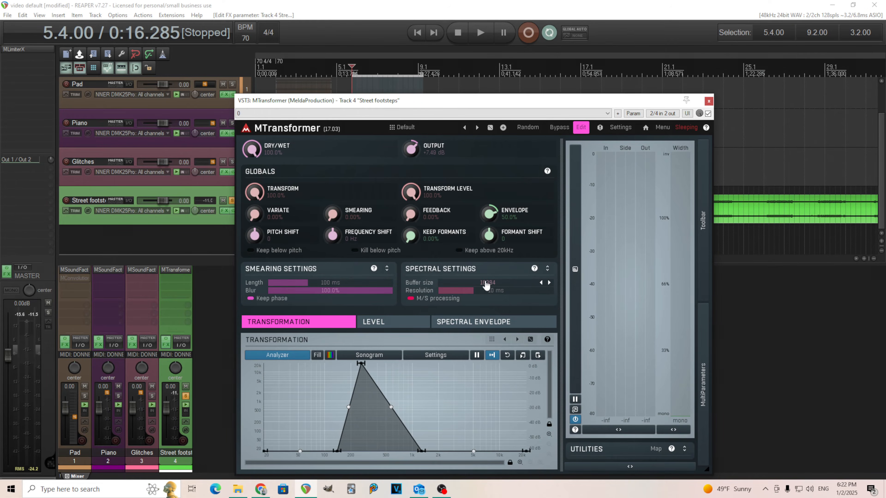
left_click(480, 33)
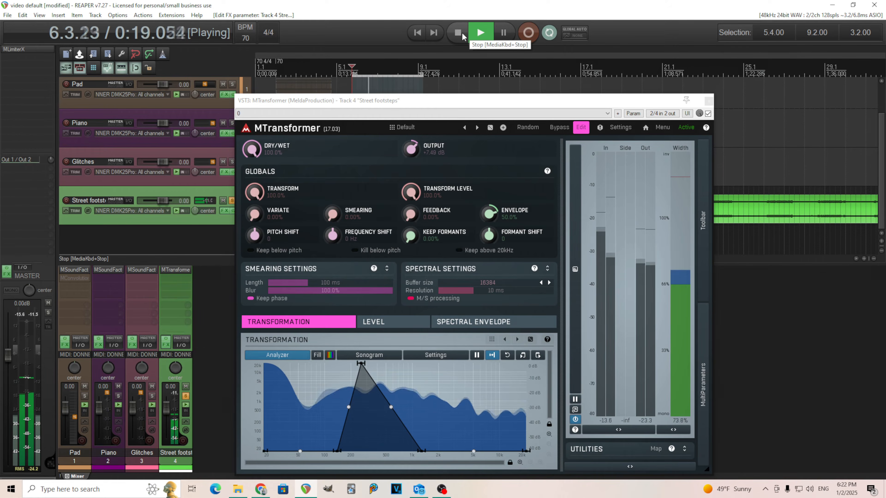
left_click(462, 35)
- Set the spectral buffer size to 4096 and audition the footsteps
left_click(495, 283)
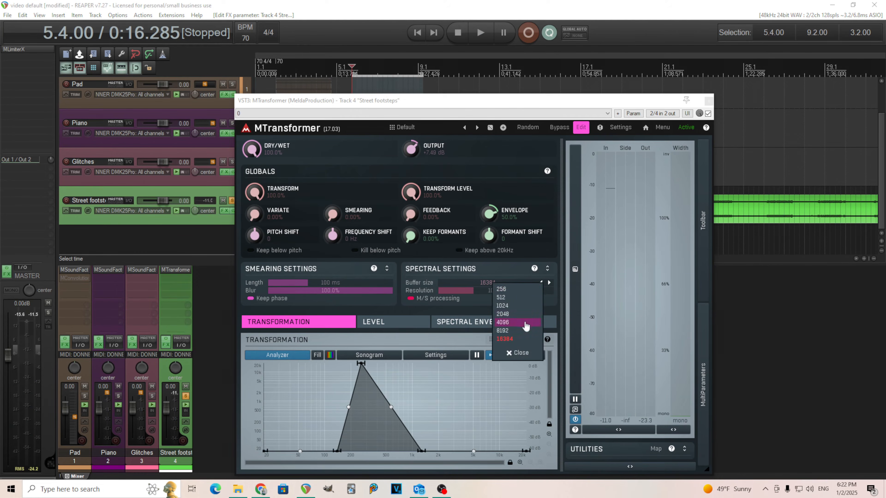
left_click(525, 327)
left_click(480, 33)
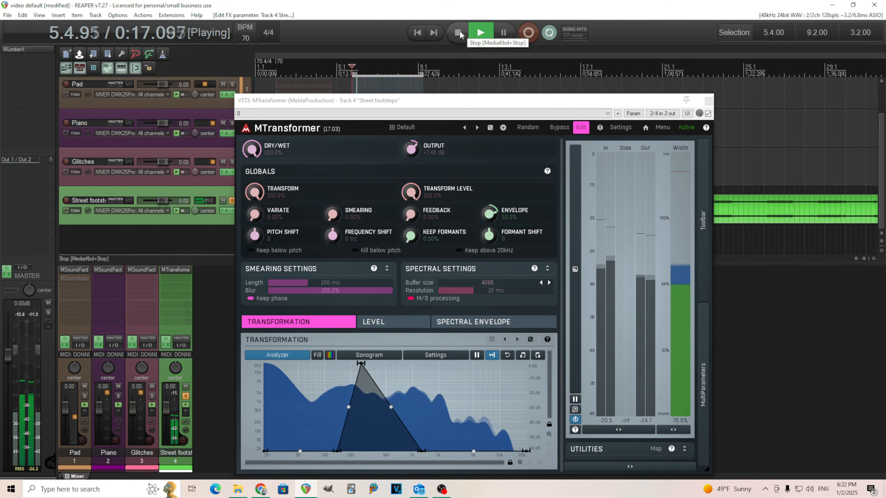
left_click(459, 34)
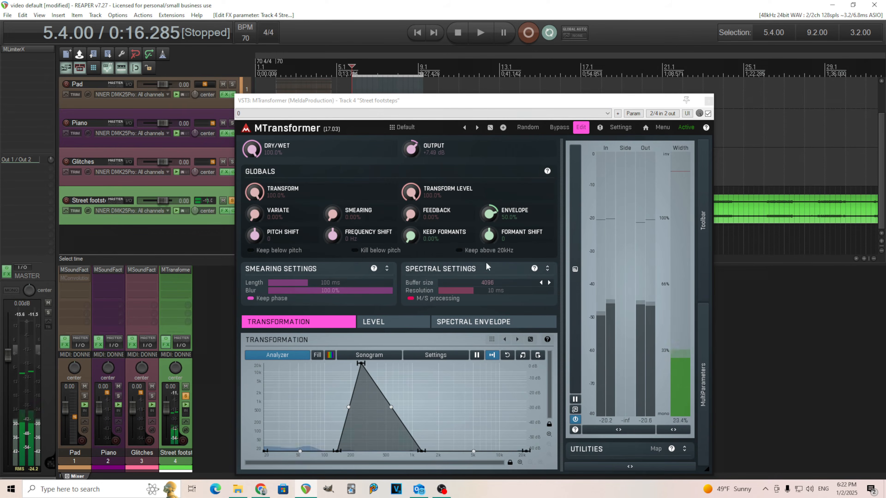
- Reduce the spectral buffer size to 256 and audition the footsteps
left_click(490, 283)
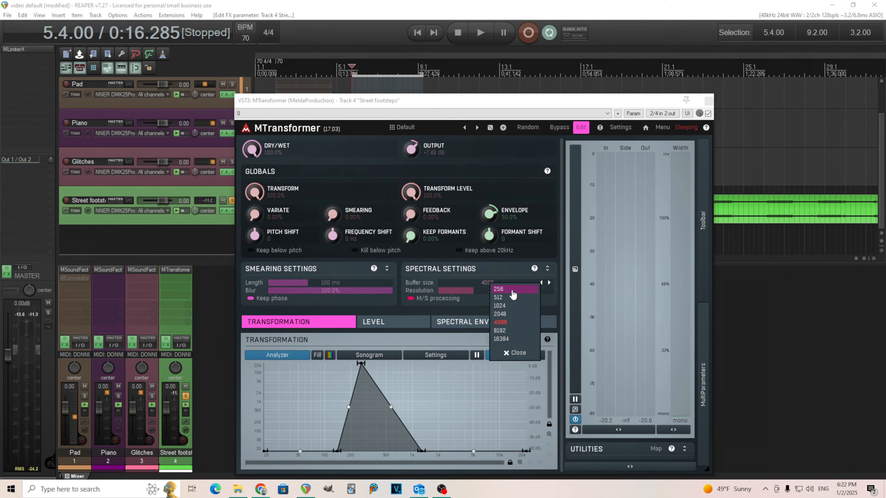
left_click(512, 292)
left_click(480, 32)
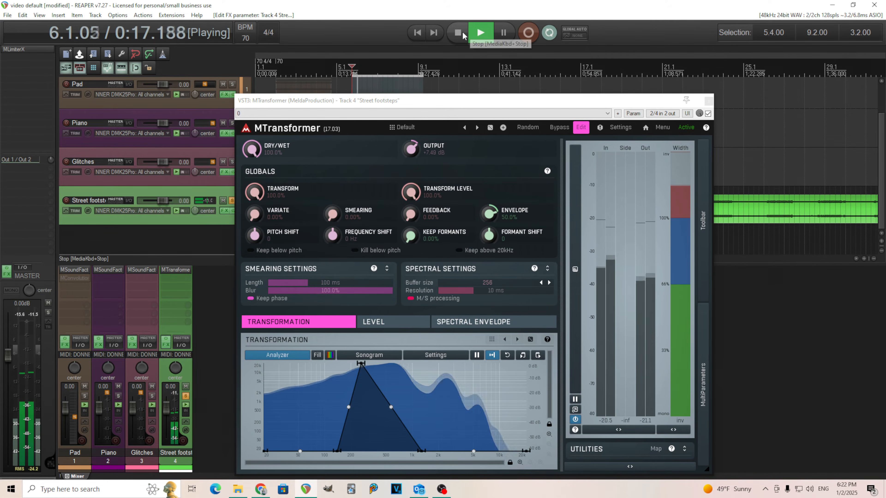
left_click(462, 35)
- Set the buffer size to 512, play the footsteps and raise it to 1024 during playback
left_click(495, 283)
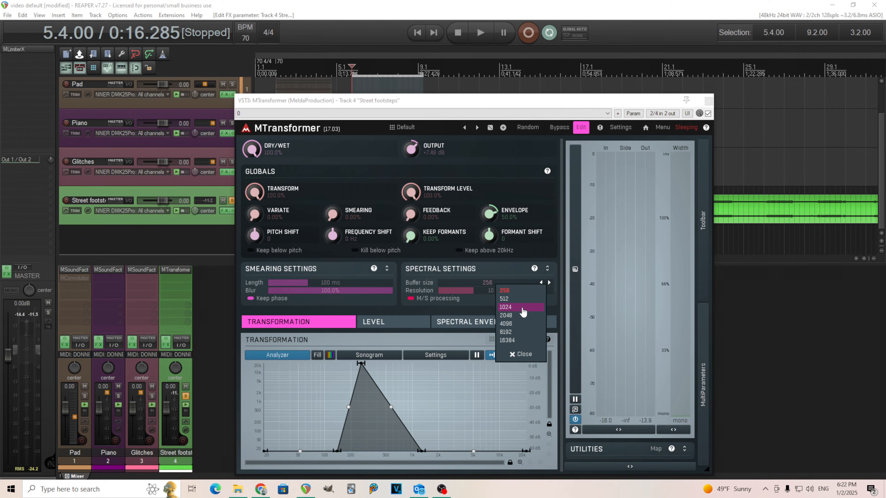
left_click(518, 300)
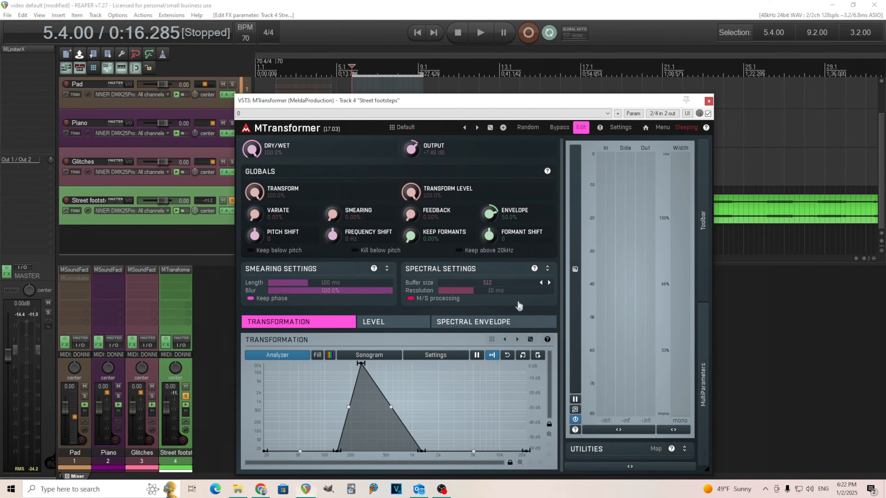
key("space")
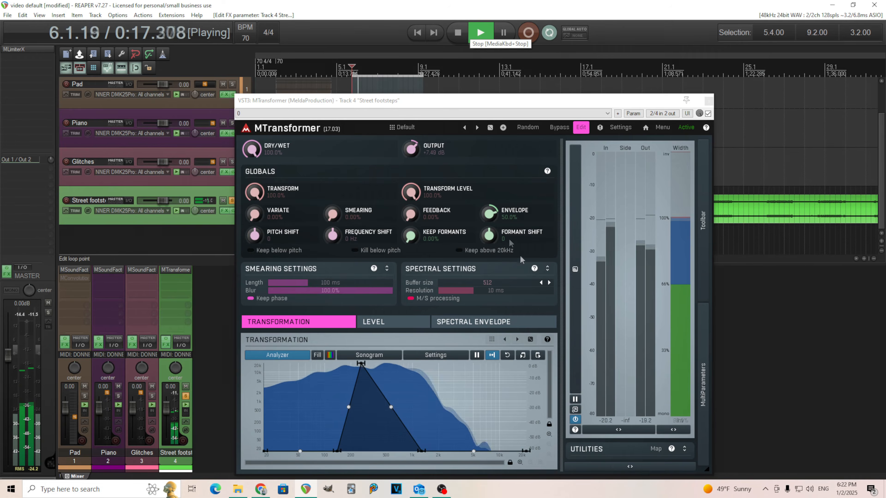
left_click(549, 283)
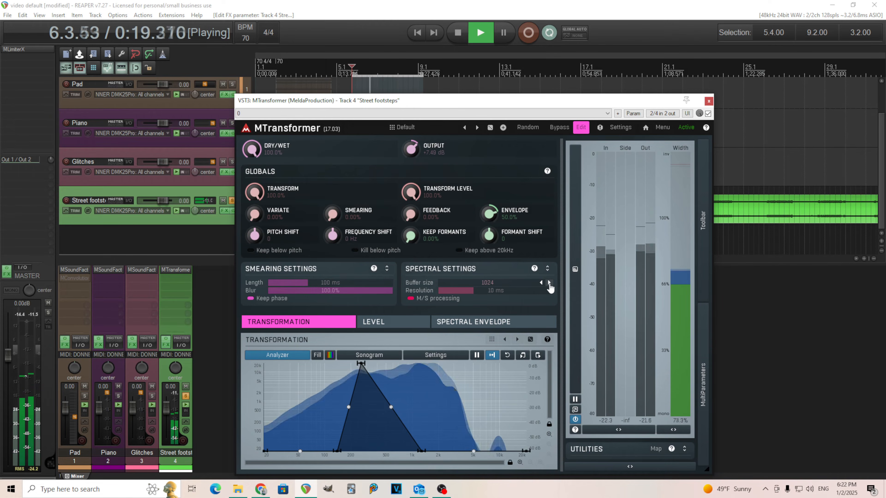
key("space")
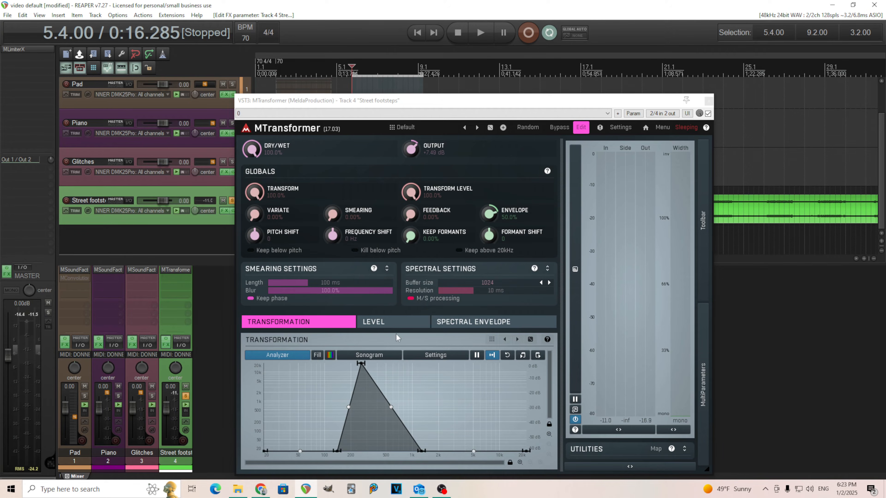
- Open the level curve, play the footsteps while bending it upward to -100%, and reset the curve to a straight line
left_click(396, 320)
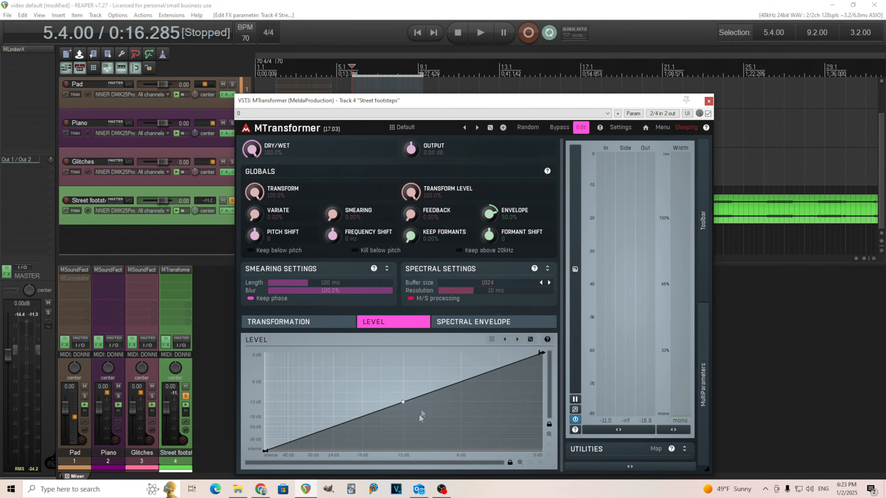
key("space")
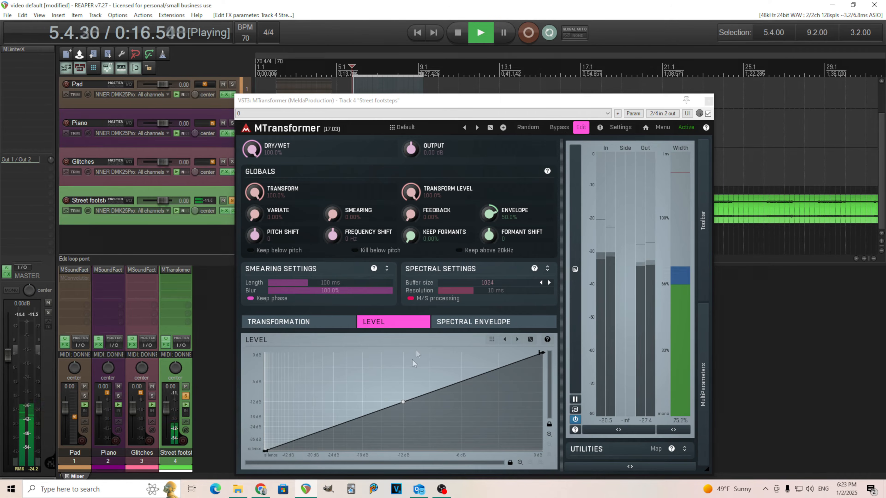
left_click_drag(403, 403, 403, 360)
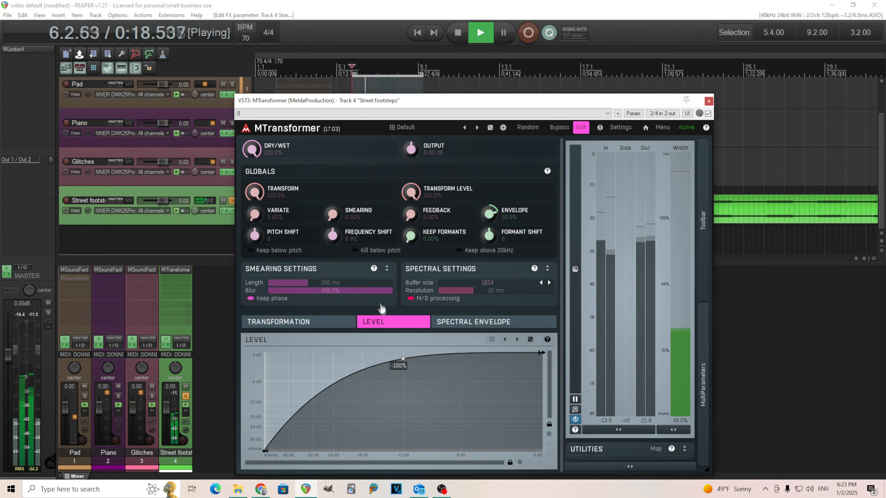
left_click(454, 34)
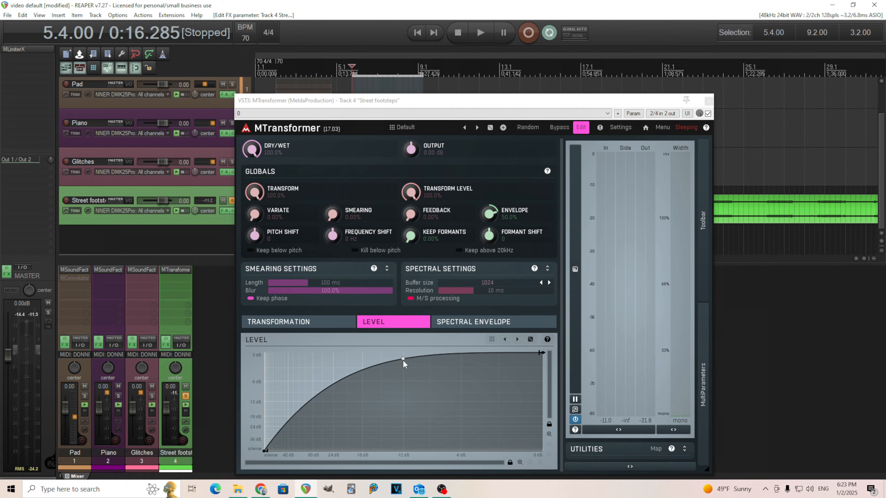
double_click(403, 360)
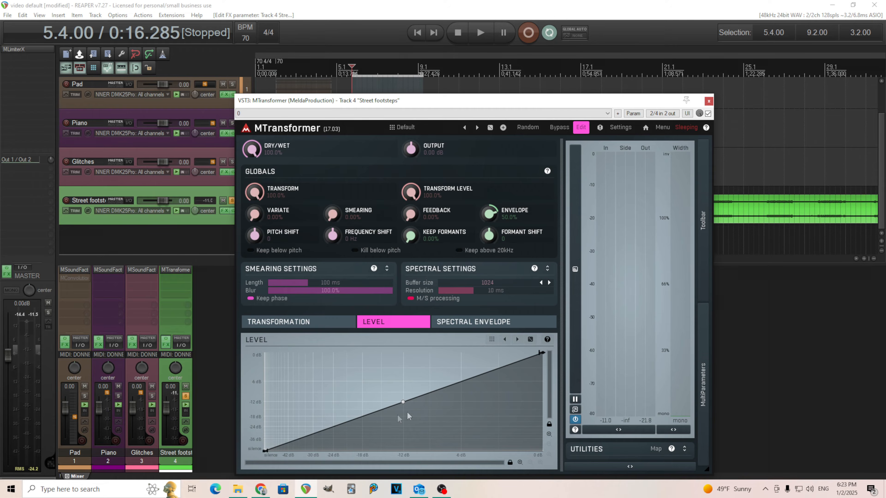
- Shape the level curve into a triangle with its 0 dB end at silence and a new peak at -18.3 dB input, 0 dB output
double_click(522, 432)
left_click_drag(522, 432, 414, 387)
left_click_drag(542, 353, 542, 472)
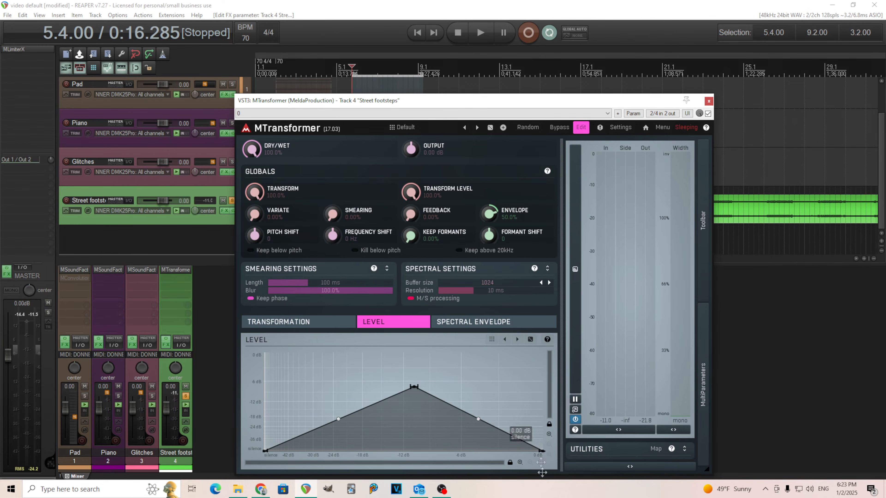
left_click_drag(415, 387, 361, 351)
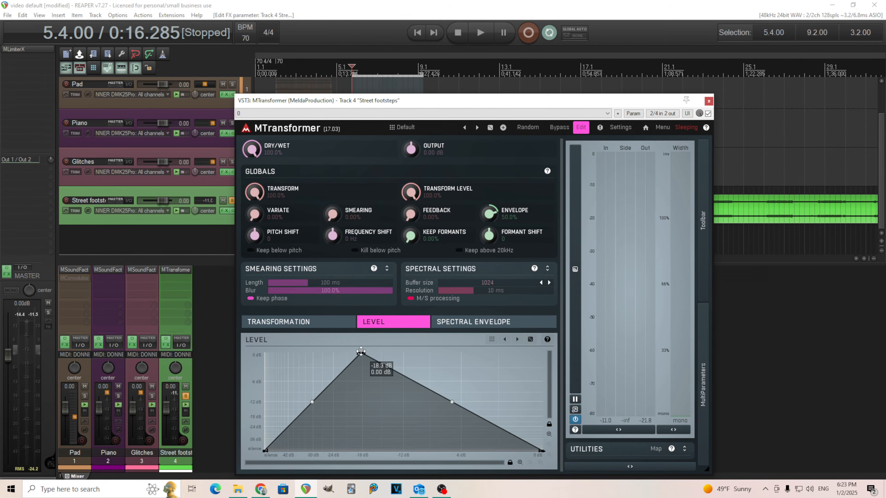
- Add a silent point to the level curve at about -6.2 dB, above the peak's input level, and audition the footsteps
double_click(458, 441)
left_click_drag(458, 441, 460, 451)
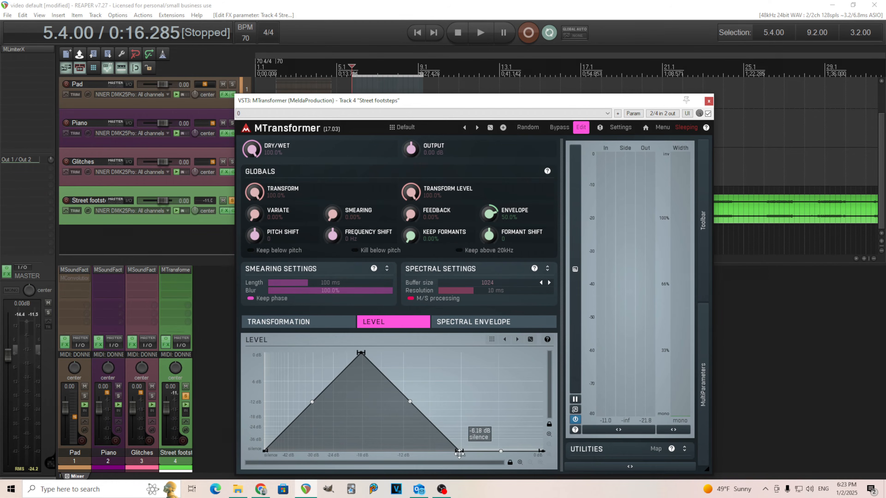
left_click(480, 32)
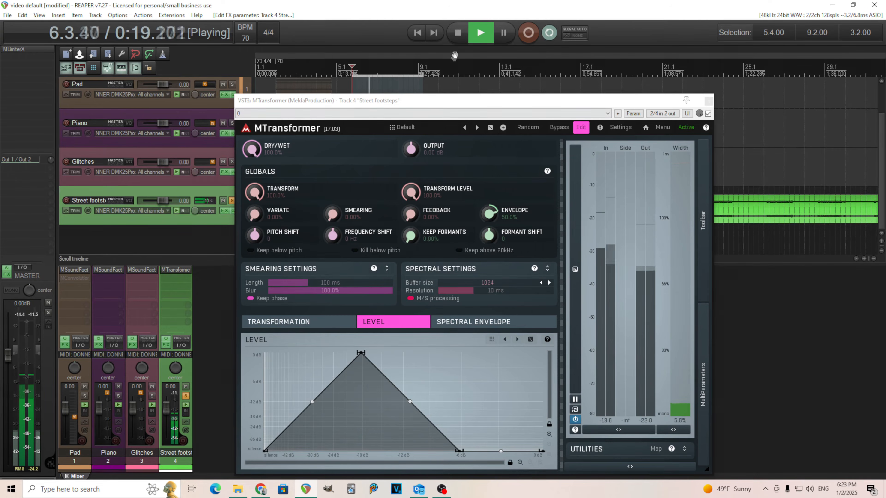
left_click(459, 42)
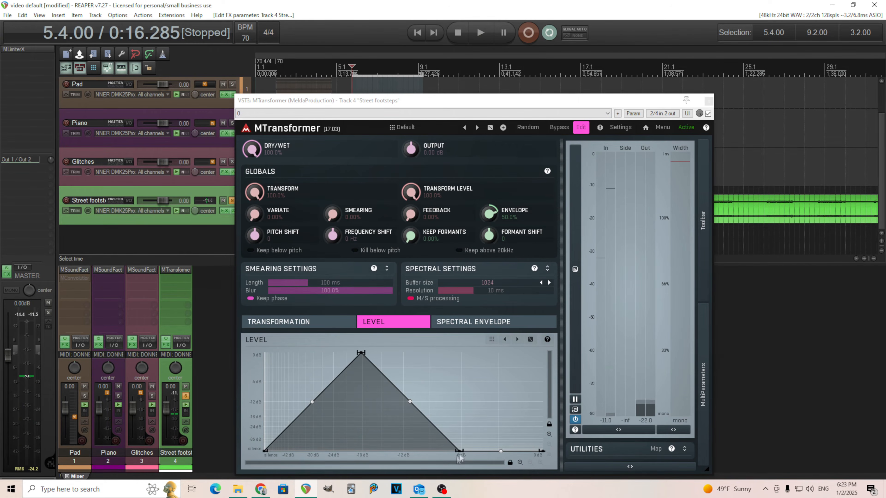
- Raise the added level point to -0.16 dB output at -1.62 dB input and audition the footsteps
left_click_drag(461, 452, 518, 353)
left_click(478, 38)
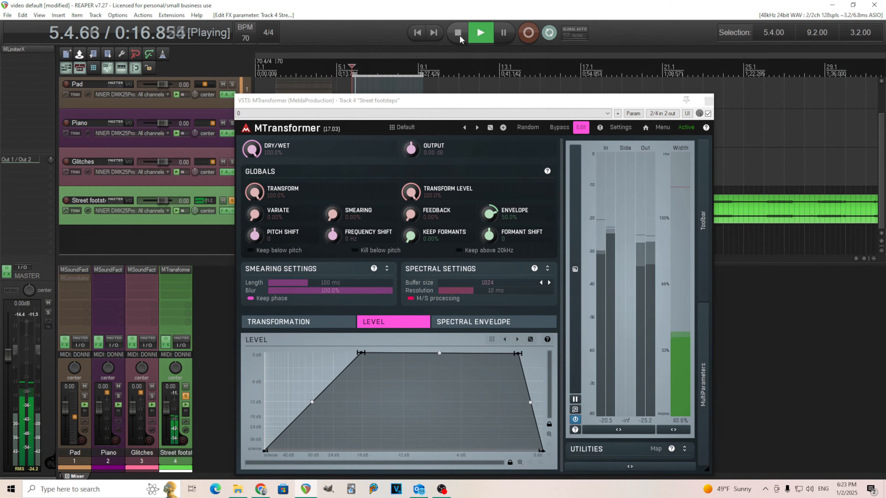
left_click(459, 36)
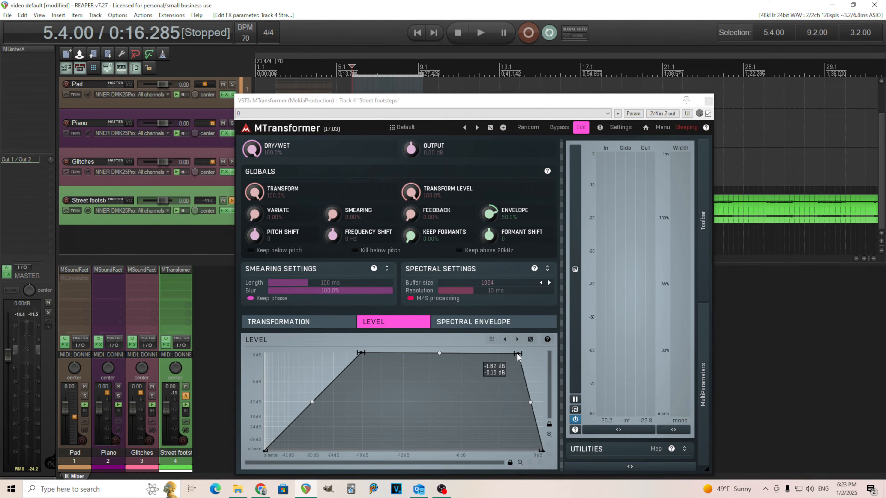
- Return the added level point to silence at -8.40 dB, play the footsteps and move it down to about -12 dB
left_click_drag(517, 353, 436, 457)
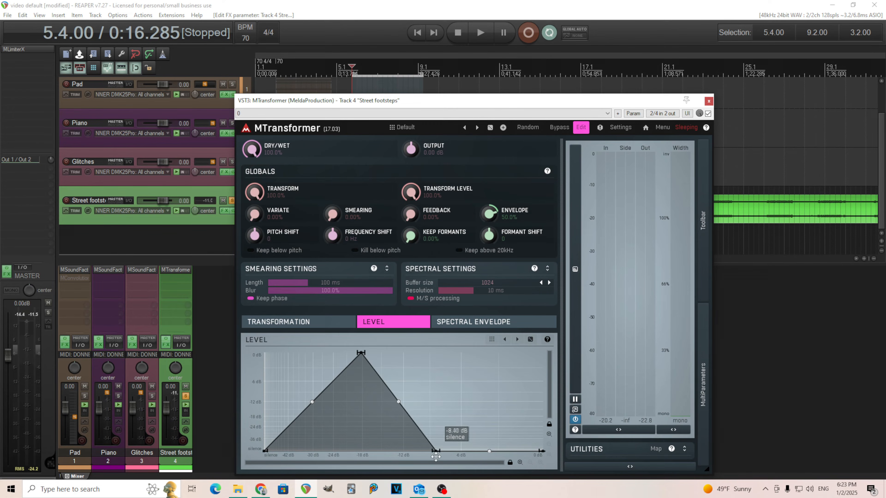
left_click(481, 32)
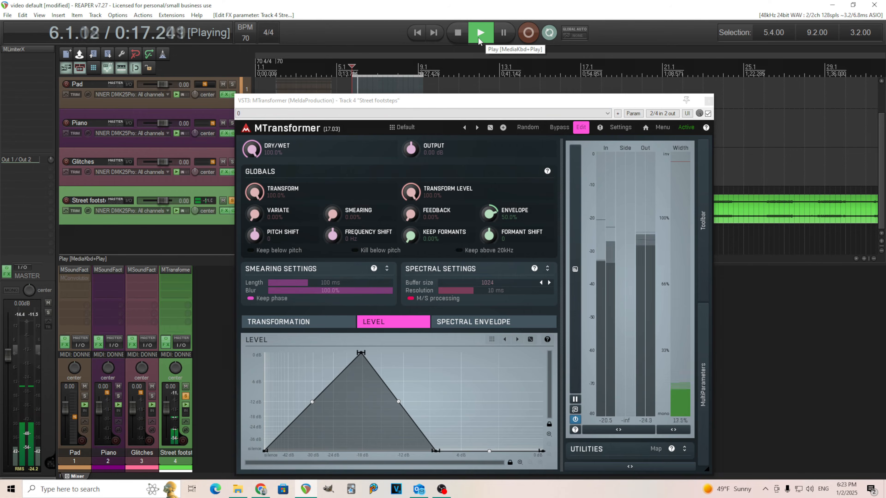
left_click_drag(436, 450, 406, 458)
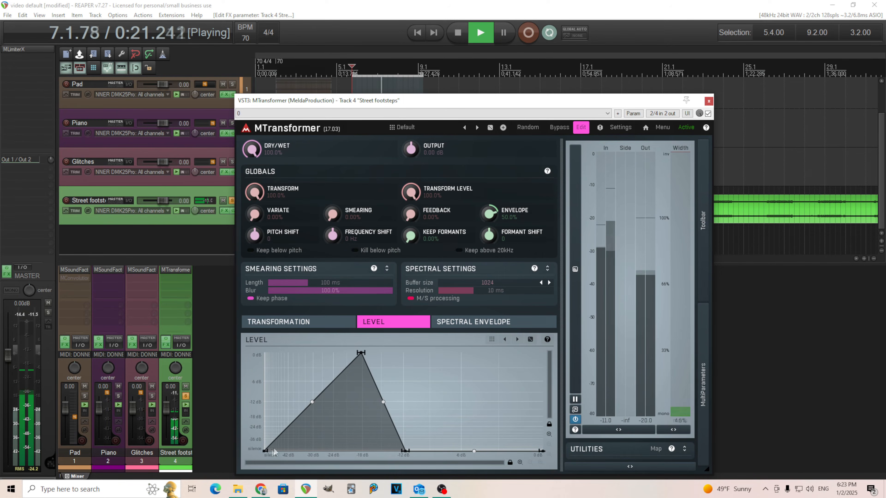
- Bend both slopes of the level triangle inward and shift its peak to about -26.6 dB input at 0 dB output
left_click_drag(313, 405, 313, 439)
left_click_drag(383, 402, 383, 422)
left_click_drag(360, 353, 324, 345)
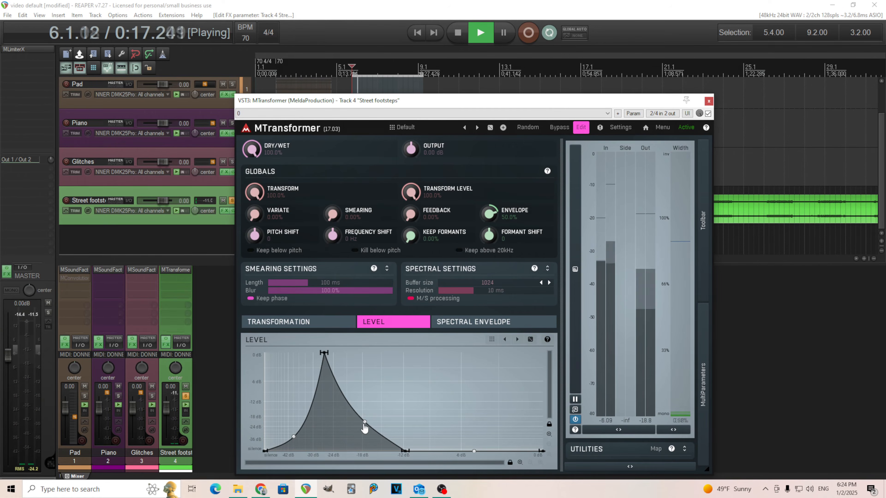
- Audition the level peak at -16.0 dB input, stop playback and pull the peak back to about -28 dB
mouse_move(325, 353)
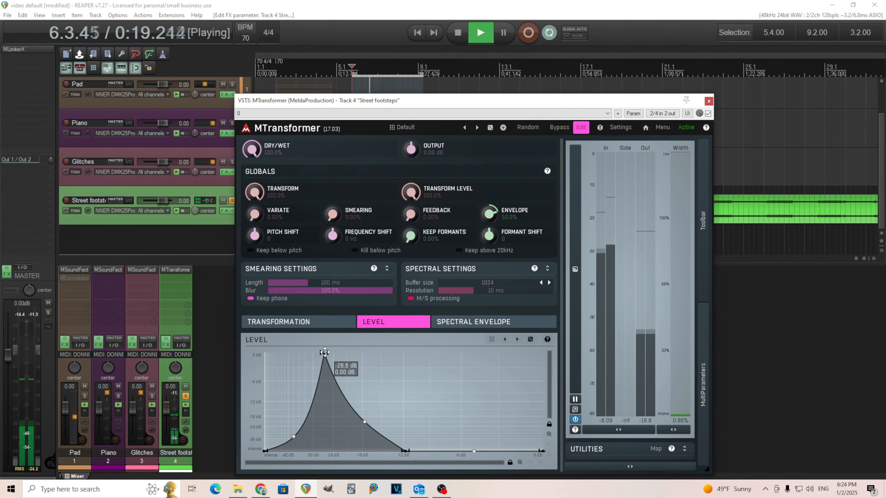
left_click_drag(324, 353, 375, 352)
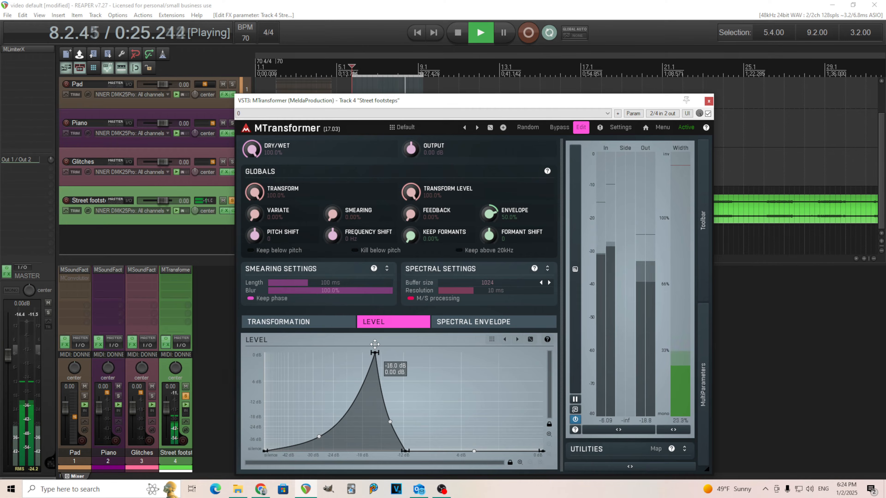
left_click(458, 33)
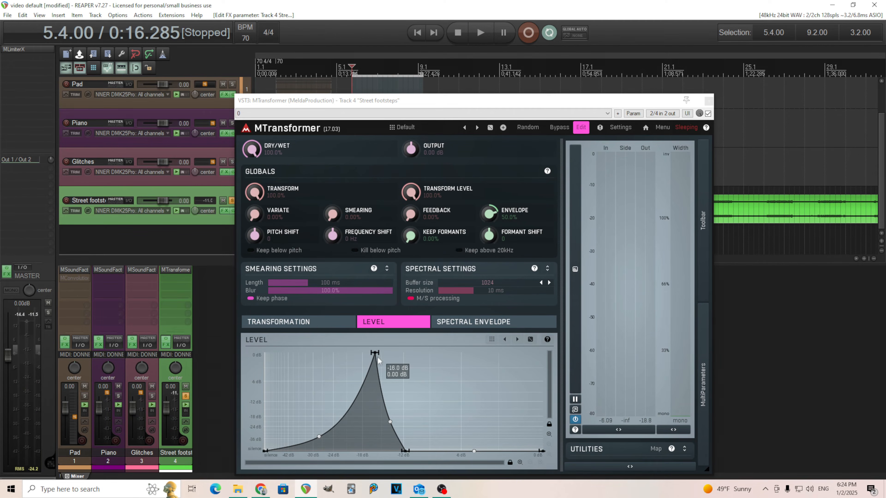
left_click_drag(376, 351, 319, 346)
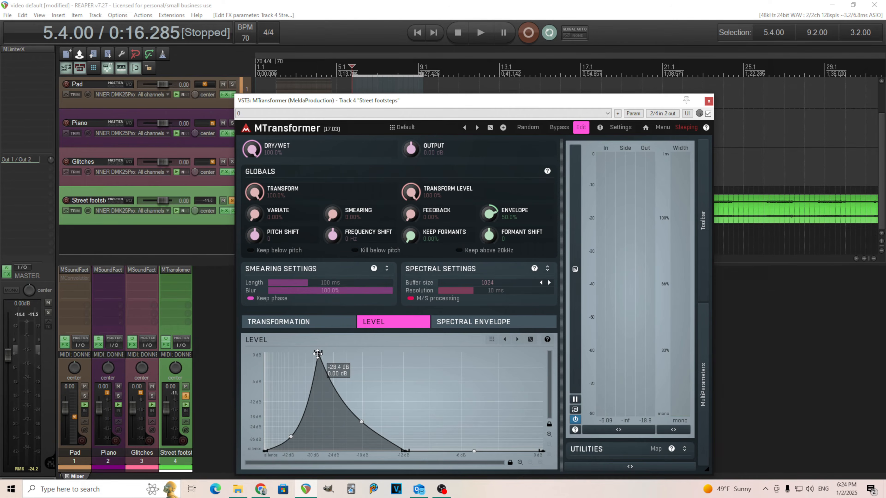
mouse_move(318, 354)
left_mouse_down()
mouse_move(301, 352)
mouse_move(351, 352)
mouse_move(312, 349)
mouse_move(320, 344)
left_mouse_up()
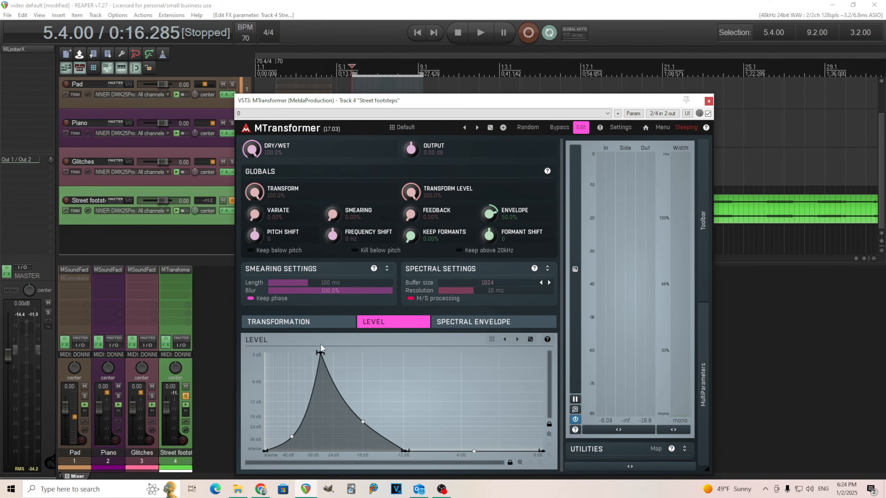
- Play the footsteps while moving the level peak to about -24 dB and bending its louder-side slope further inward to match the other slope
left_click(478, 34)
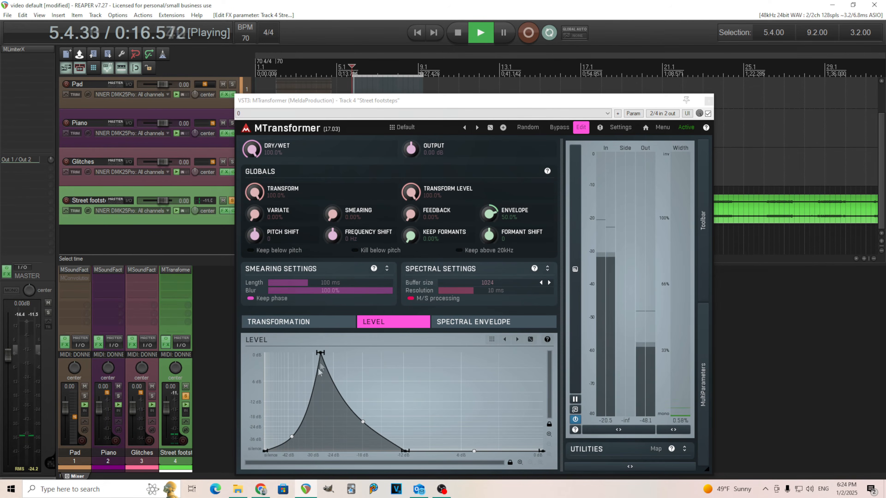
left_click_drag(320, 352, 333, 350)
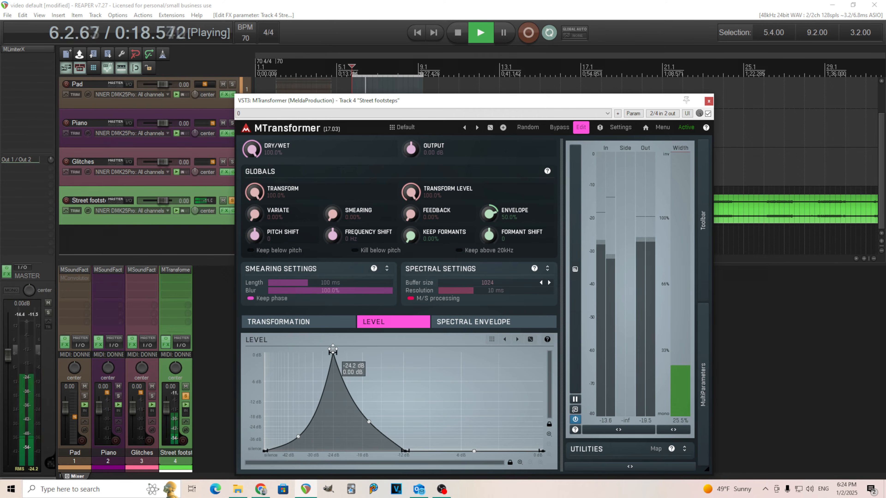
mouse_move(333, 350)
left_mouse_down()
mouse_move(356, 347)
mouse_move(332, 344)
left_mouse_up()
left_click_drag(369, 422, 363, 447)
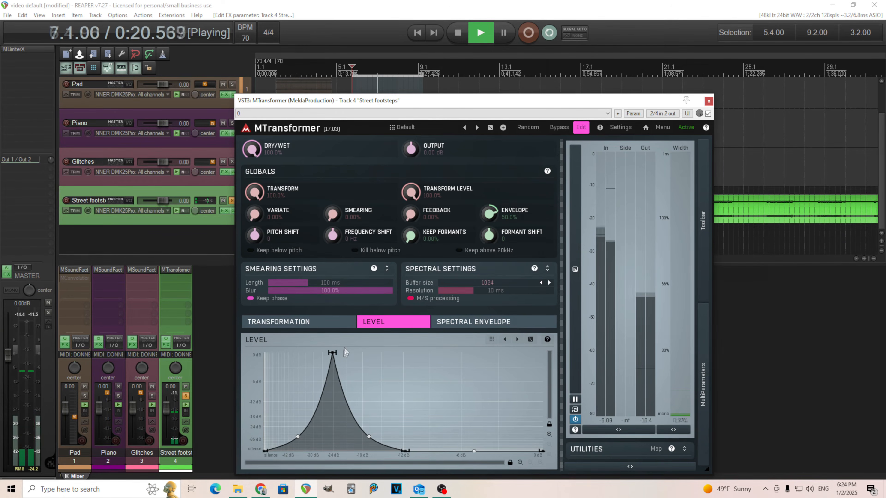
left_click(459, 39)
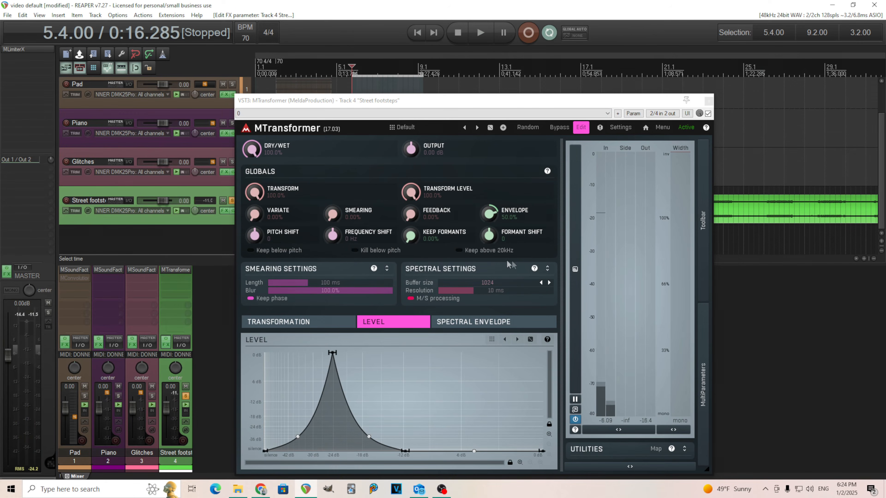
- Raise the plug-in's output gain to about +12.29 dB while auditioning the footsteps, stop playback and expand the side toolbar containing the limiter
left_click_drag(419, 153, 419, 149)
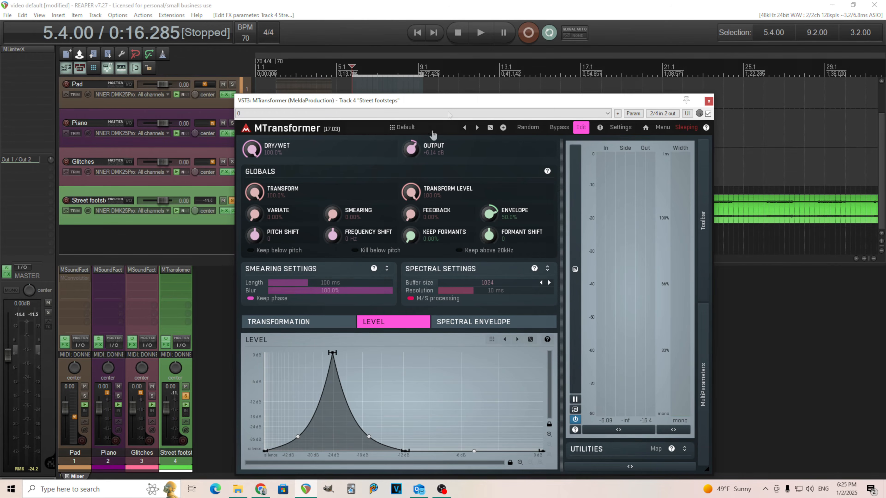
left_click(481, 33)
left_click_drag(414, 154, 413, 144)
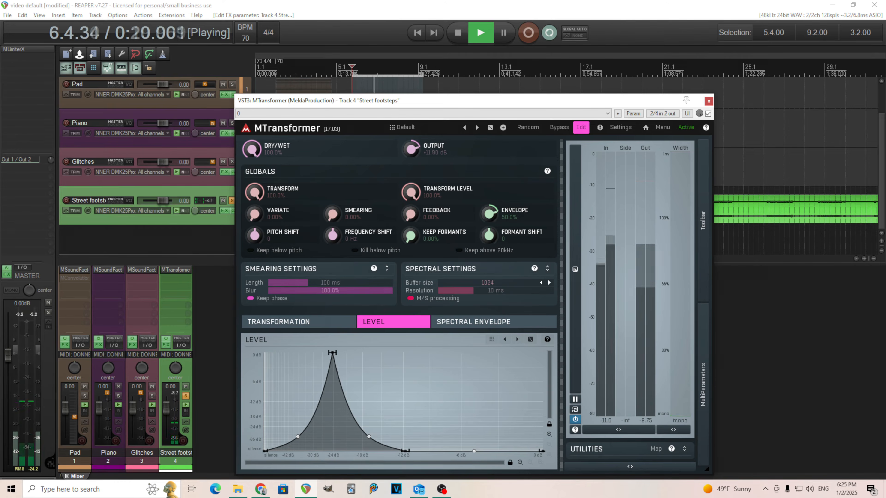
left_click(461, 36)
left_click(708, 253)
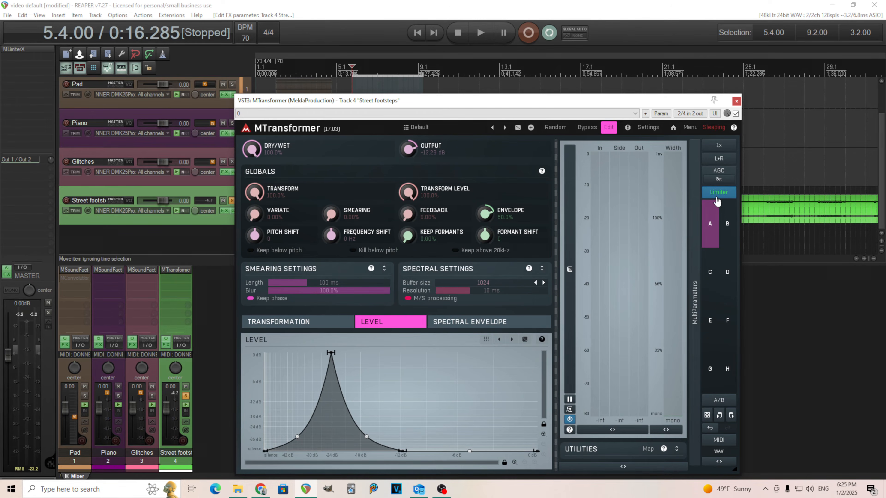
- Play the footsteps and narrow the transformation triangle, moving its upper foot just below 1 kHz and its peak to about 300 Hz
left_click(293, 325)
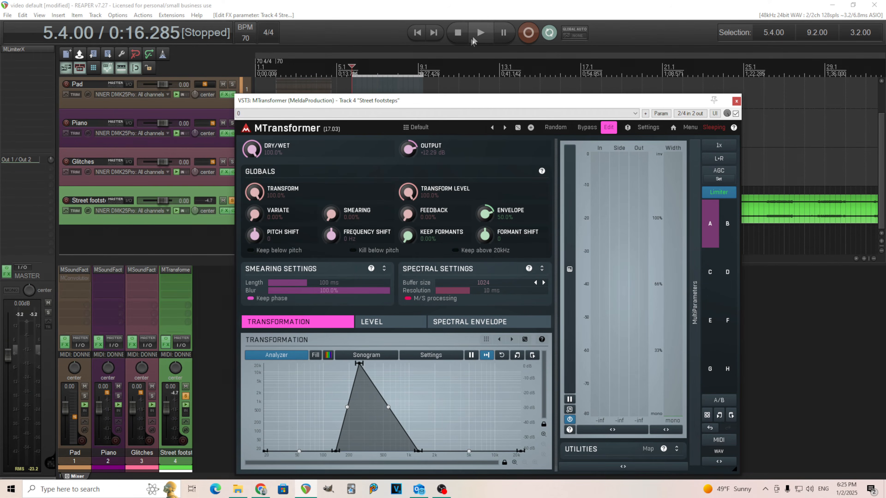
left_click(477, 37)
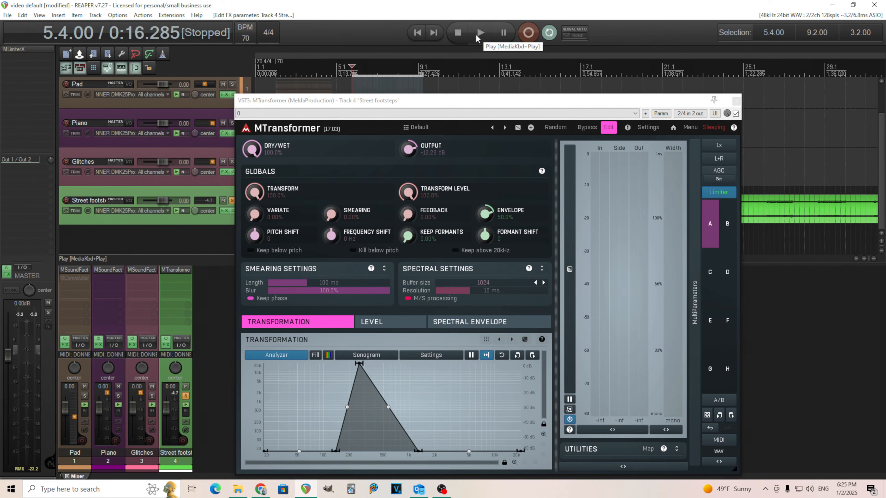
left_click_drag(361, 367, 404, 451)
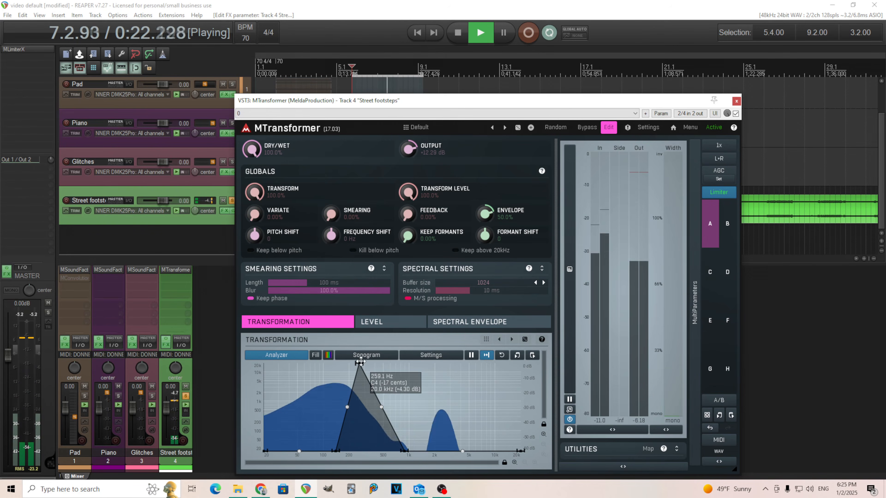
mouse_move(359, 364)
left_mouse_down()
mouse_move(397, 363)
mouse_move(338, 363)
mouse_move(365, 363)
left_mouse_up()
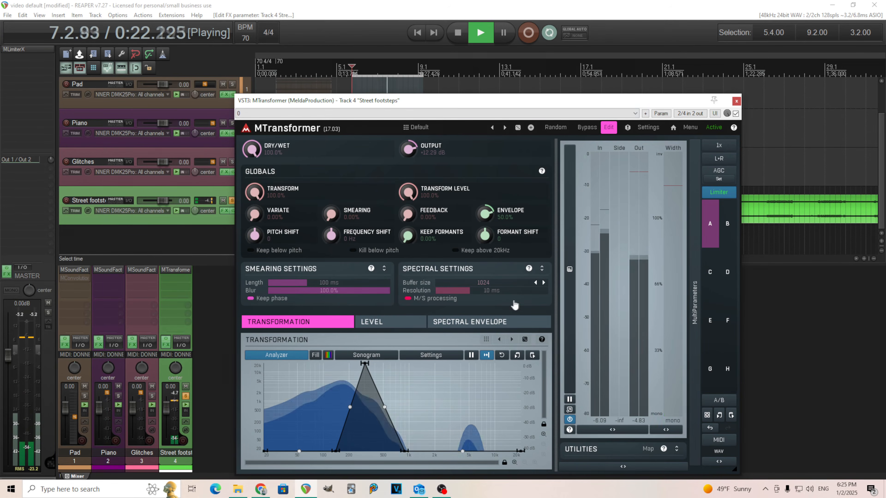
- Audition the footsteps at spectral buffer sizes 512, 4096 and 2048, return the buffer size to 1024 and stop playback
left_click(494, 285)
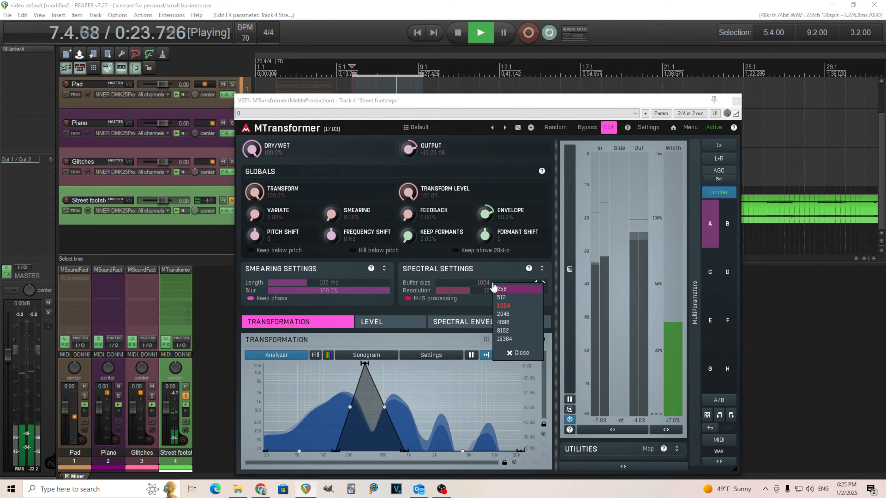
left_click(502, 297)
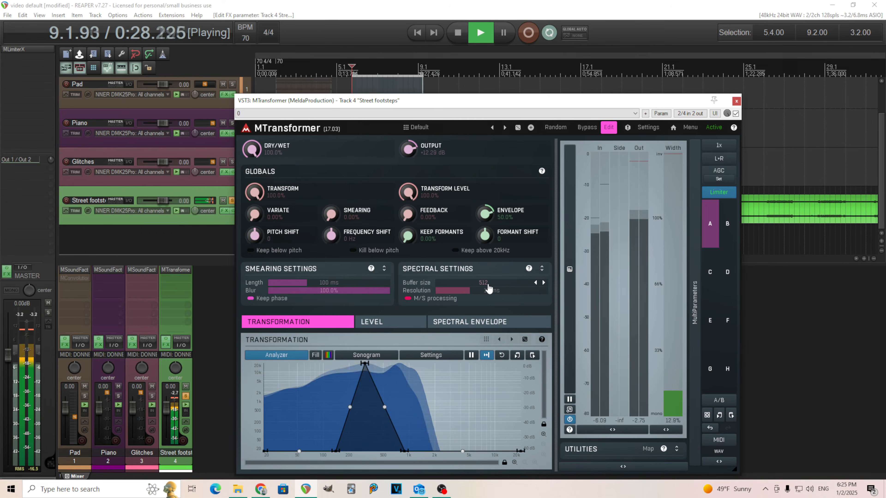
left_click(488, 285)
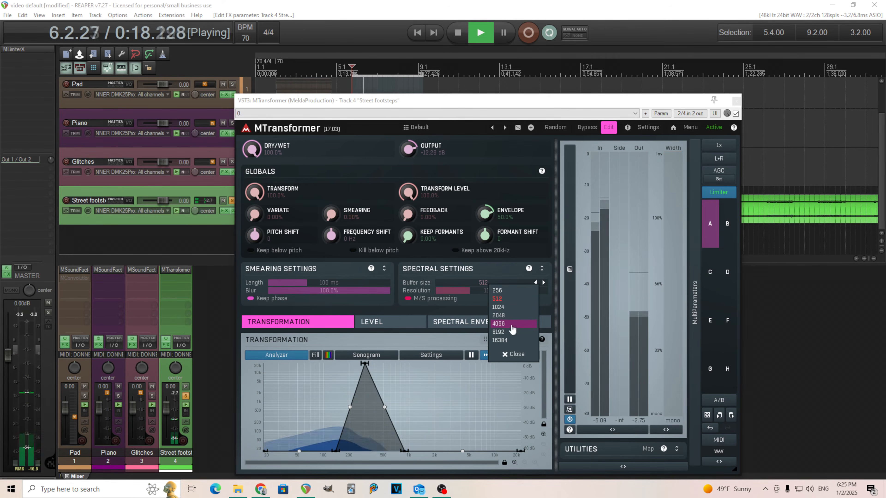
left_click(502, 316)
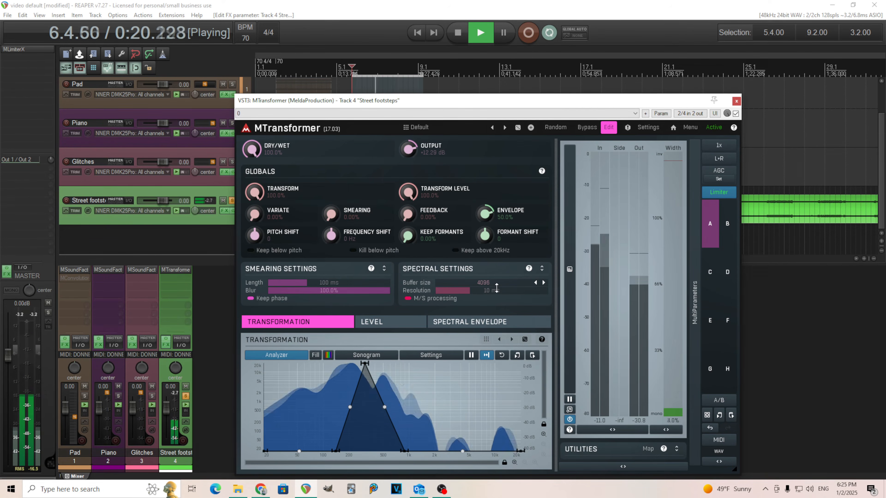
left_click(495, 284)
left_click(512, 313)
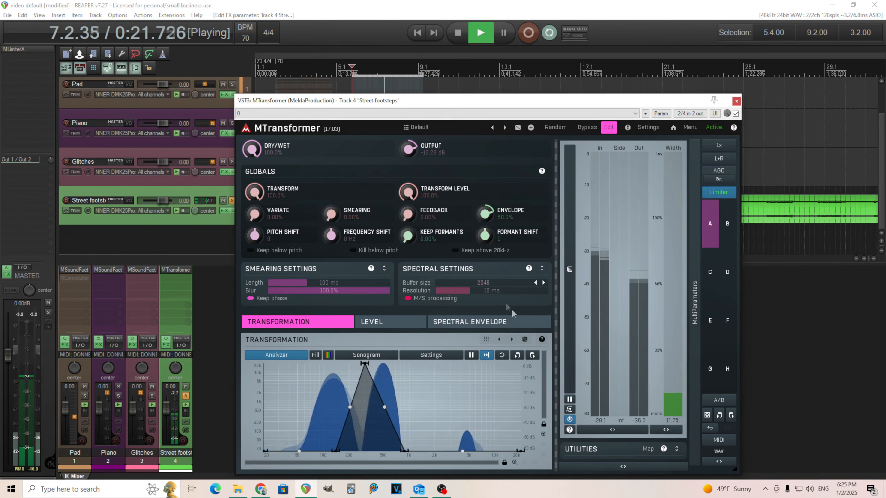
left_click(495, 285)
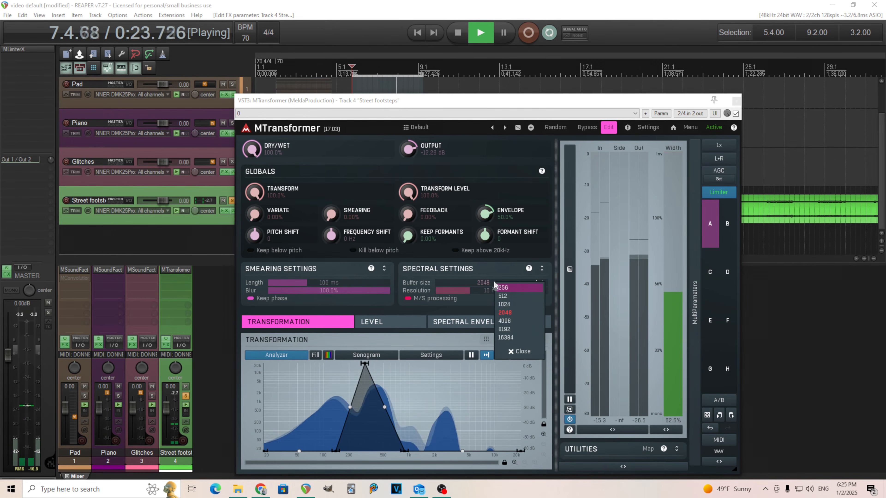
left_click(521, 305)
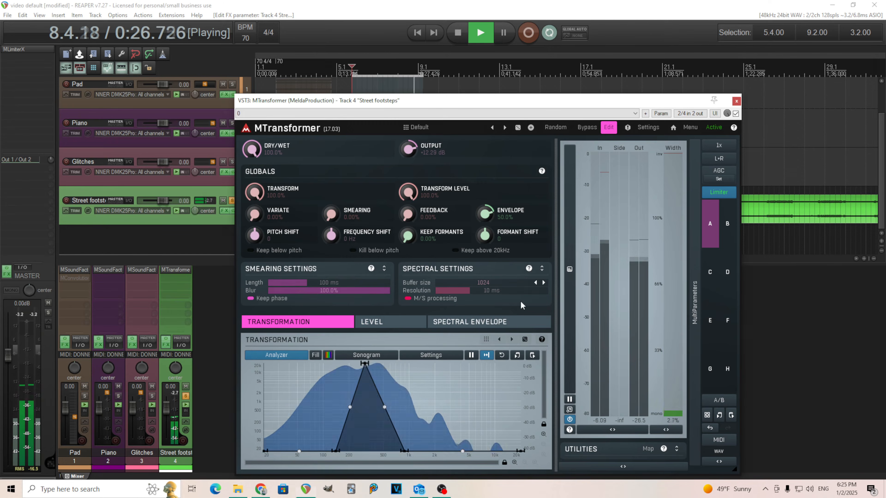
left_click(463, 35)
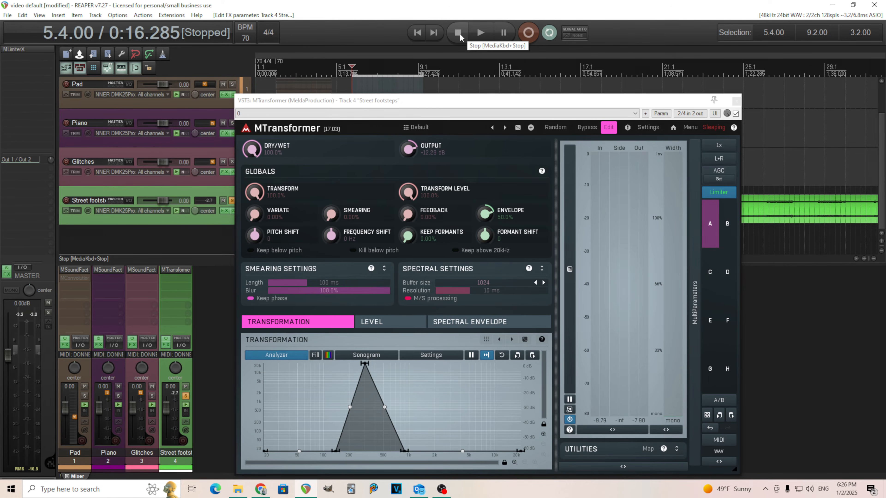
- Uncover the audio clips and play the footsteps with MTransformer bypassed and again with it active to compare both sounds
left_click_drag(596, 102, 574, 253)
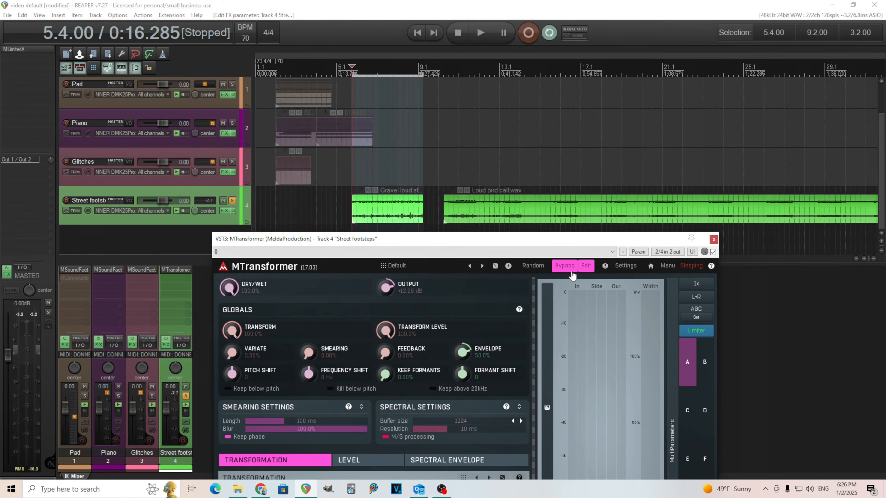
left_click(481, 32)
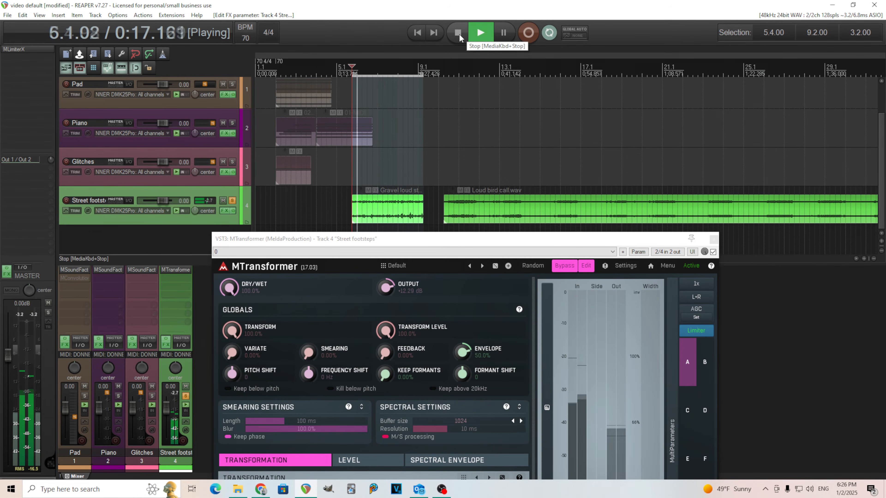
left_click(459, 37)
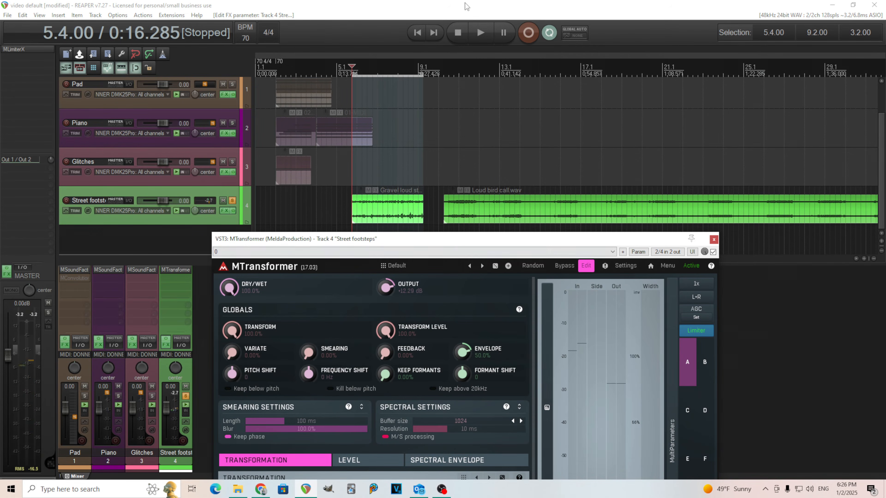
left_click(481, 33)
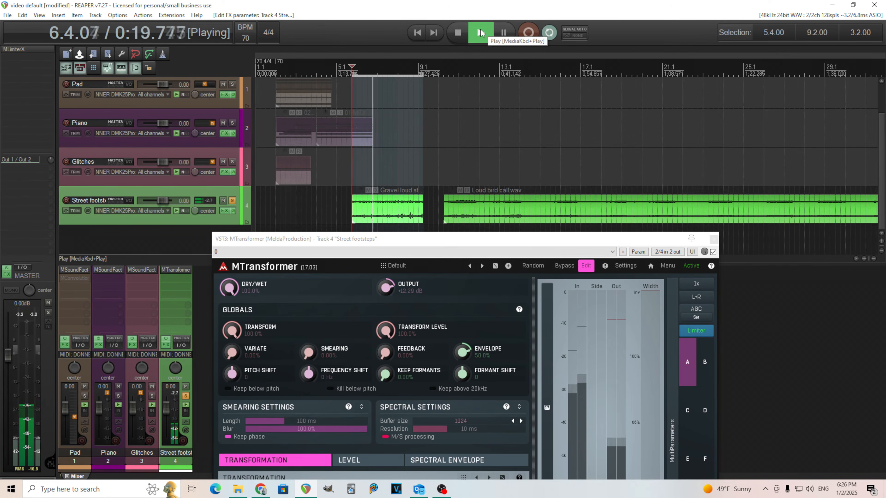
left_click(458, 32)
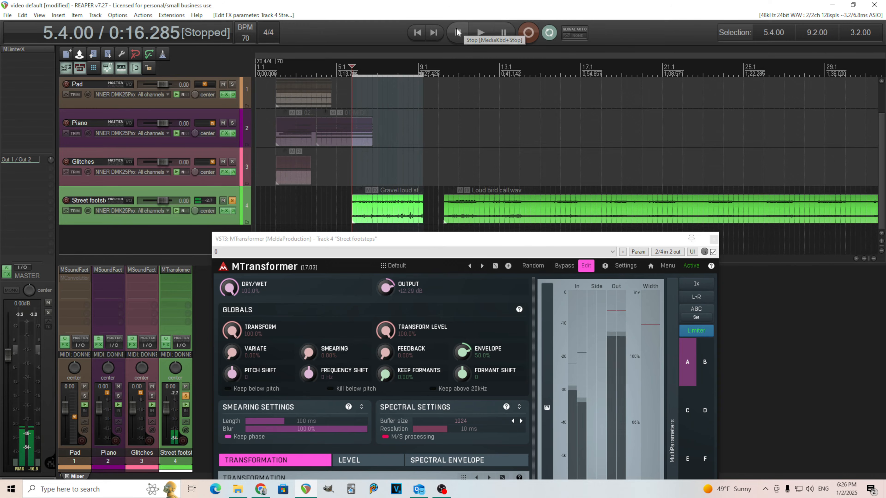
- Set dry/wet to 0%, play the footsteps while raising the mix to 57.6%, and stop playback
left_click_drag(229, 289, 229, 360)
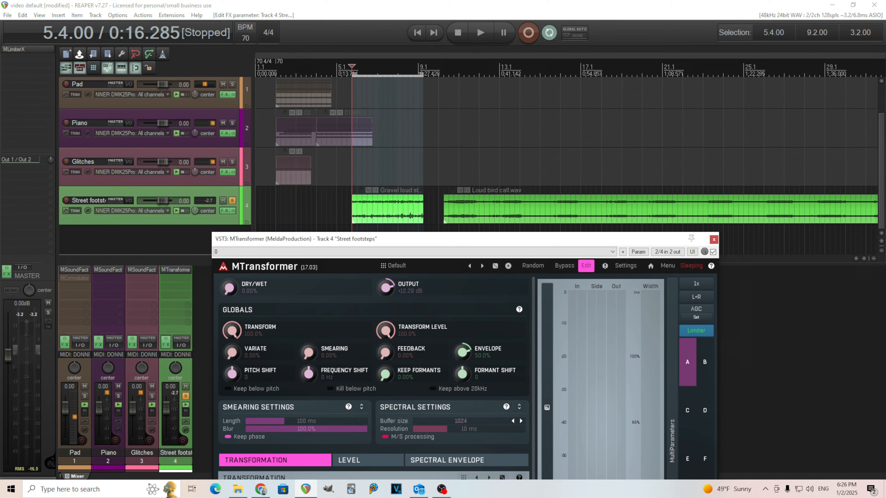
key("space")
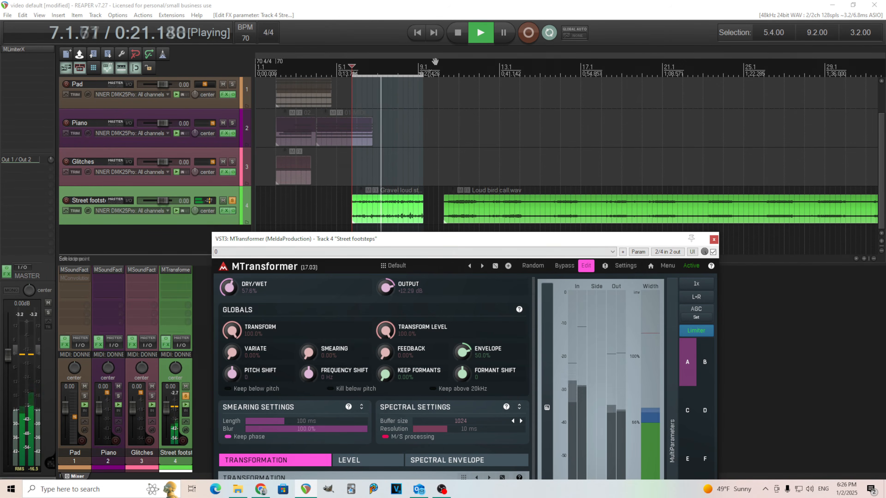
left_click(457, 34)
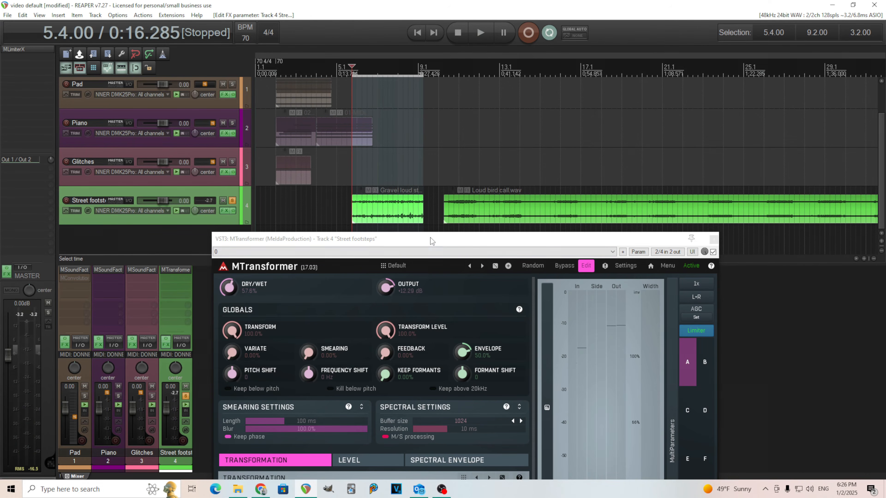
- Place the edit cursor near the start of the Loud bird call.wav clip and reset the plug-in's output gain to 0.00 dB
left_click_drag(432, 241, 466, 270)
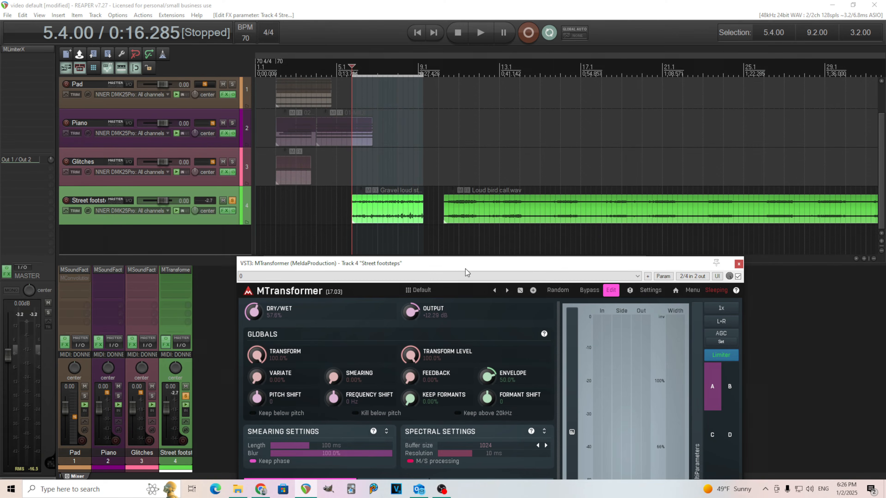
left_click(448, 232)
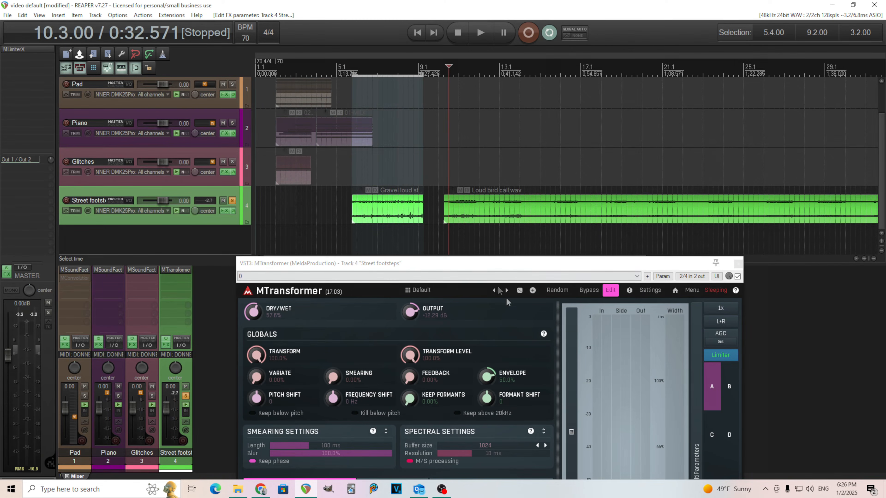
double_click(411, 313)
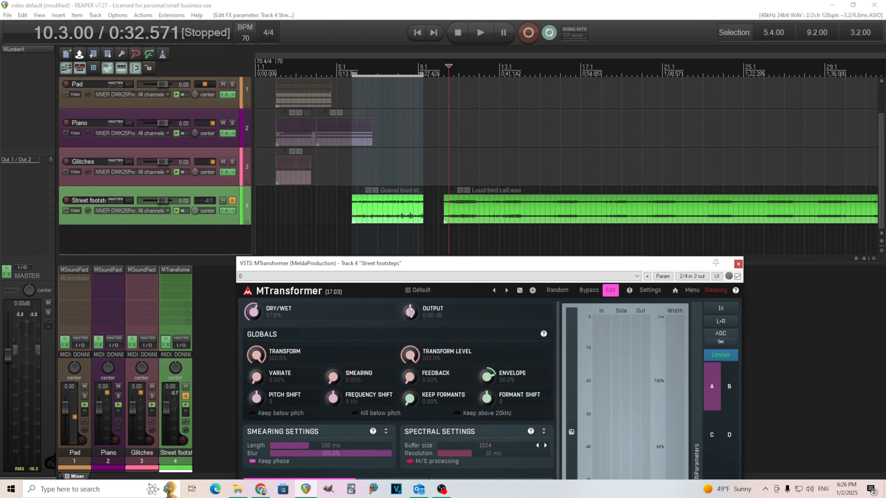
left_click_drag(433, 275, 430, 95)
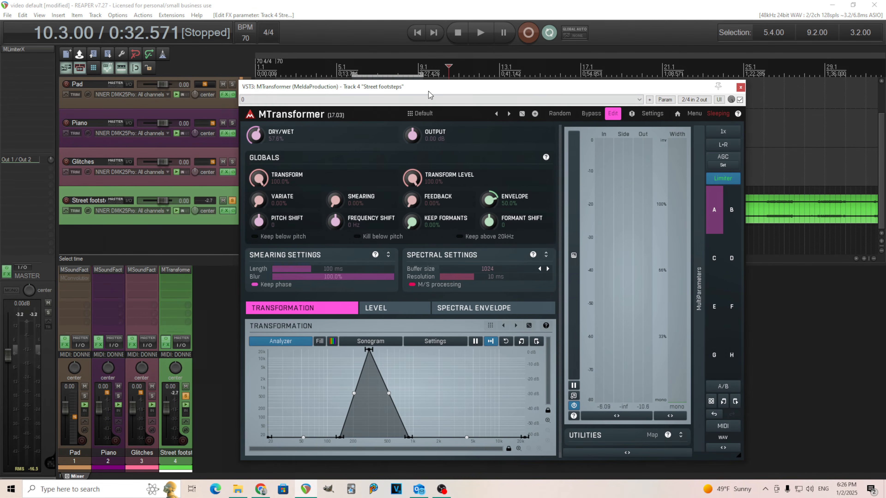
- Show the level curve, restore dry/wet to 100% and play the bird call with the plug-in window repositioned to reach the curve
left_click(374, 311)
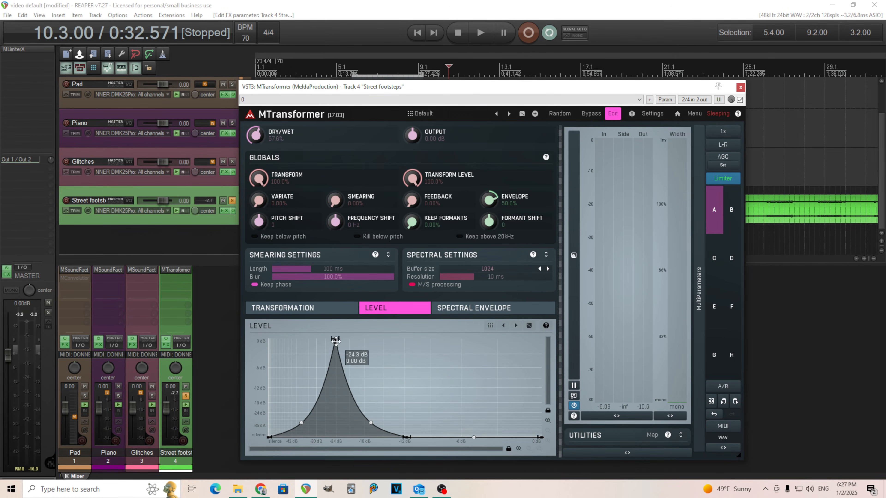
left_click_drag(457, 87, 304, 98)
left_click_drag(459, 99, 577, 246)
left_click(486, 34)
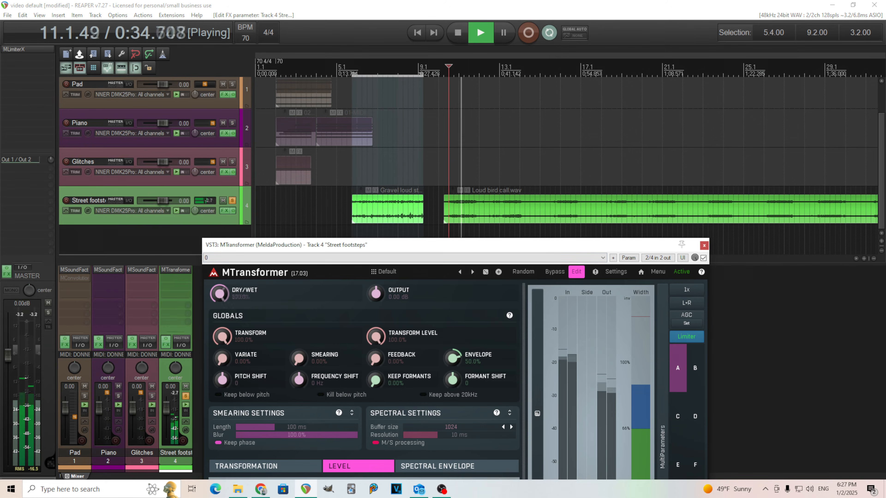
left_click_drag(324, 245, 350, 78)
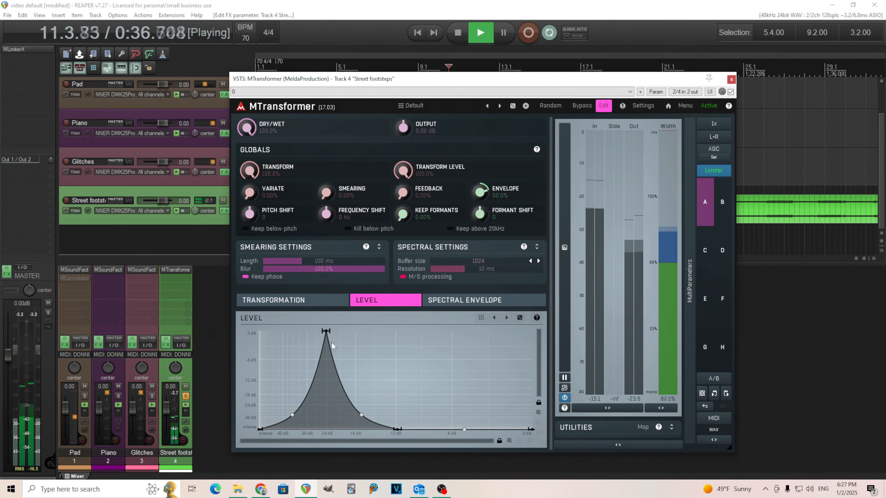
- Shift the level peak to about -16 dB input during playback, raise the output gain to +4.42 dB and stop
left_click_drag(326, 331, 370, 323)
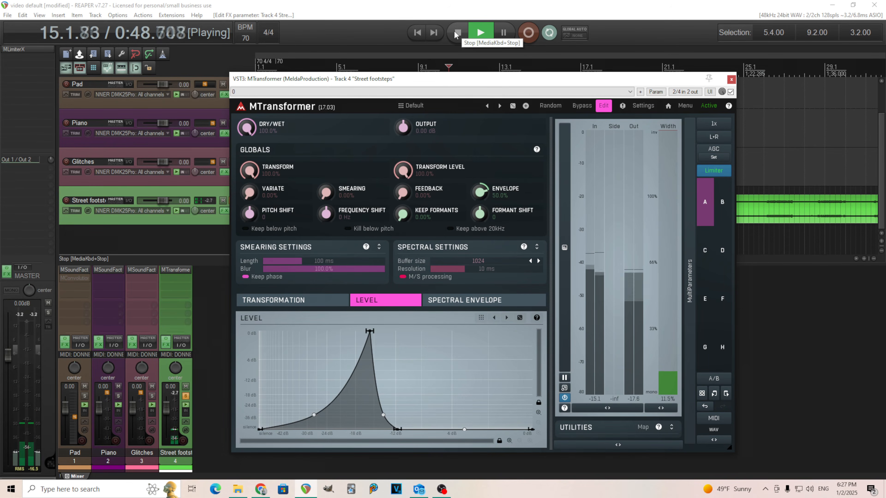
left_click_drag(404, 128, 403, 114)
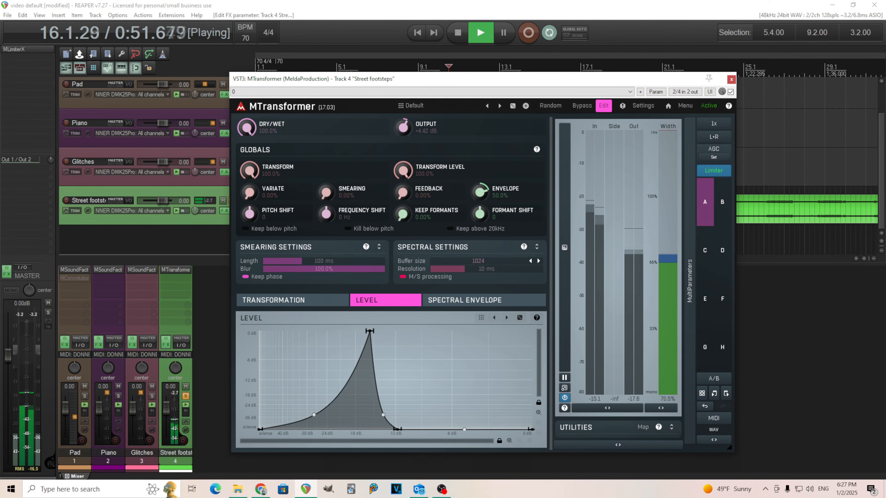
left_click(459, 34)
- Reset all MTransformer settings by loading the Default preset and close the preset browser
left_click_drag(529, 82, 571, 106)
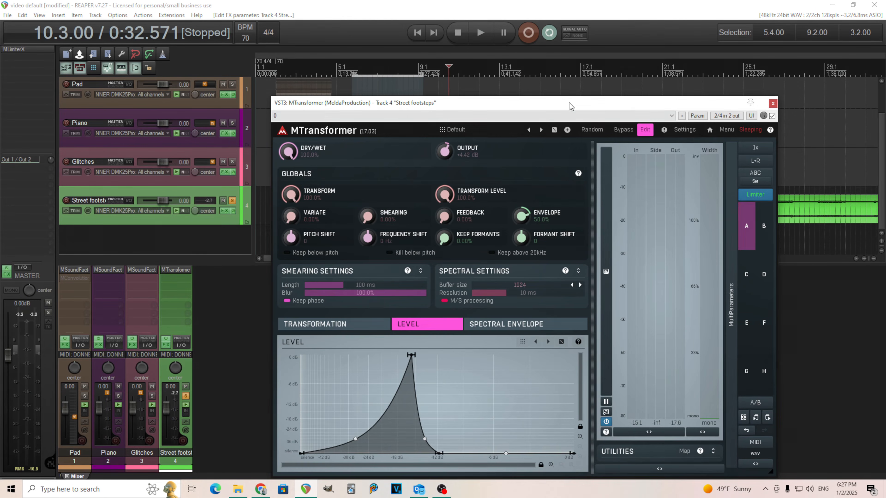
left_click(485, 133)
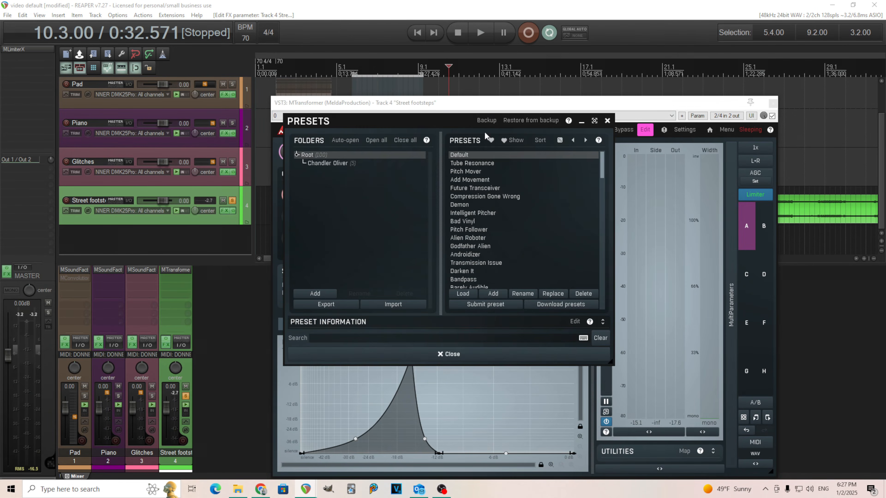
left_click(483, 355)
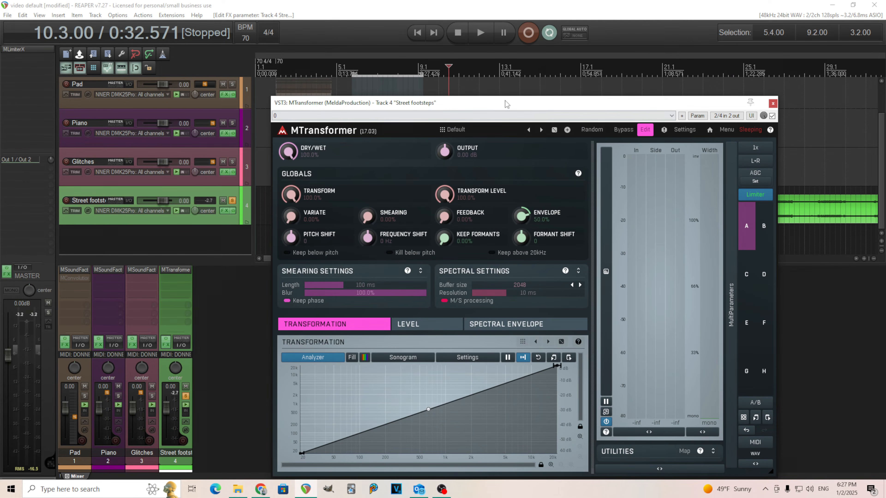
- Play the start of the Loud bird call.wav clip through MTransformer's default settings and stop, repositioning the plug-in window around it
left_click_drag(508, 105, 519, 238)
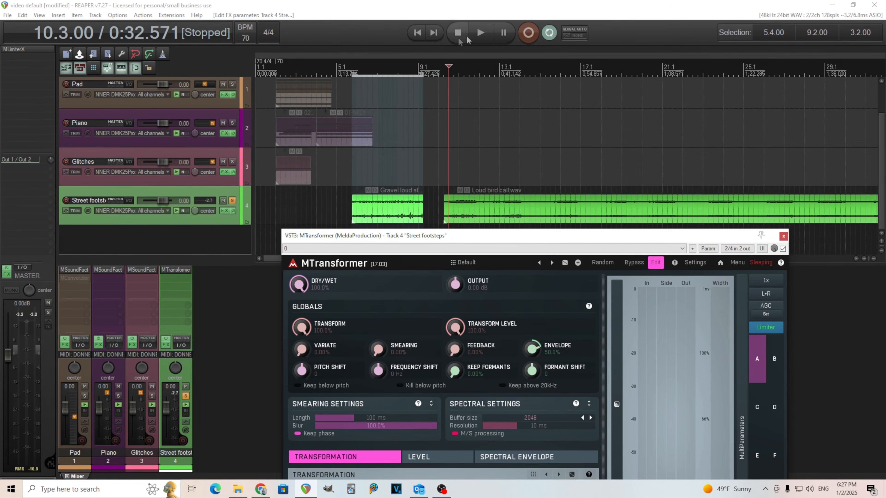
left_click(483, 36)
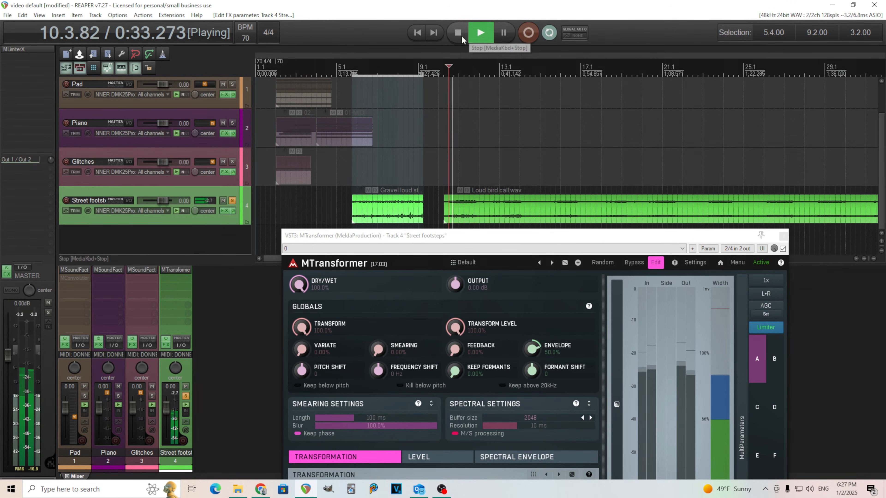
key("space")
left_click_drag(454, 239, 405, 75)
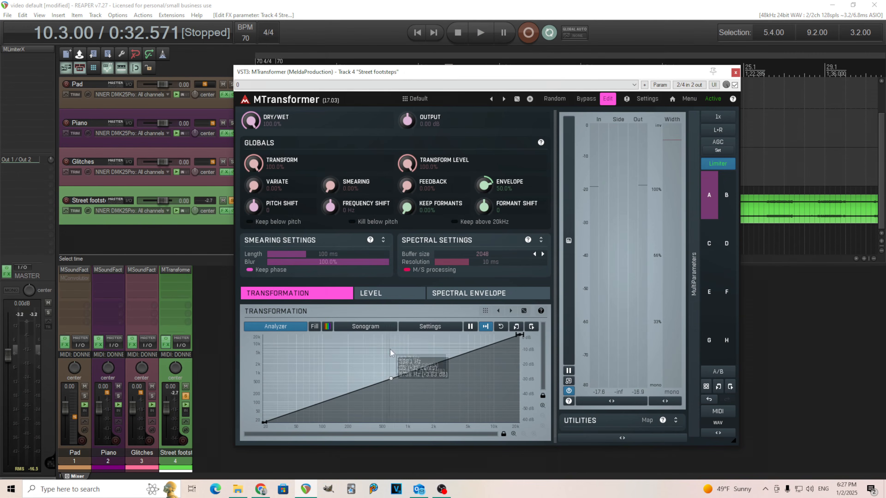
- Bend the transformation curve upward by raising its midpoint to about 4.4 kHz and audition the bird call
mouse_move(391, 379)
left_mouse_down()
mouse_move(391, 357)
mouse_move(417, 453)
mouse_move(374, 342)
mouse_move(422, 441)
mouse_move(419, 412)
mouse_move(424, 426)
mouse_move(386, 363)
left_mouse_up()
left_click(482, 38)
left_click(463, 34)
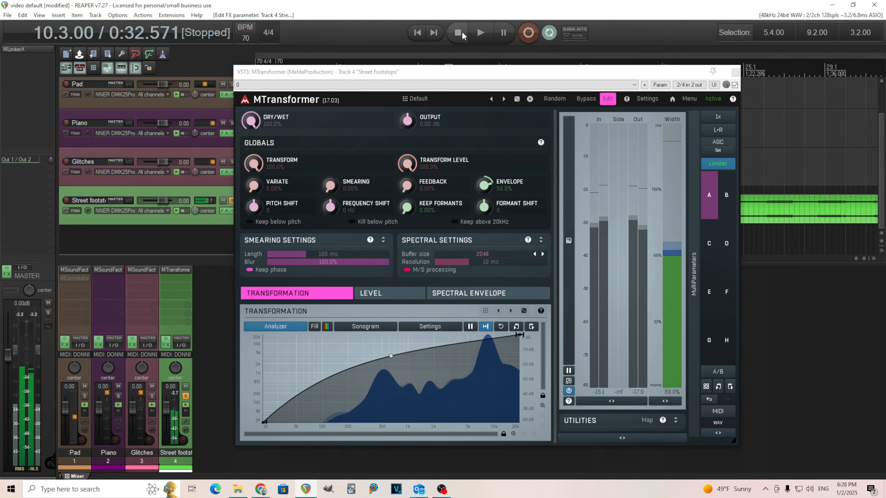
left_click_drag(475, 72, 515, 188)
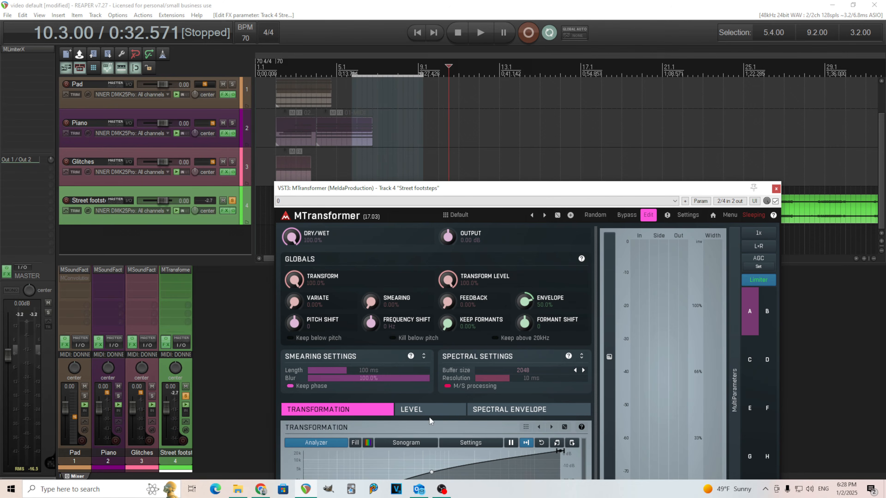
left_click_drag(447, 194, 456, 118)
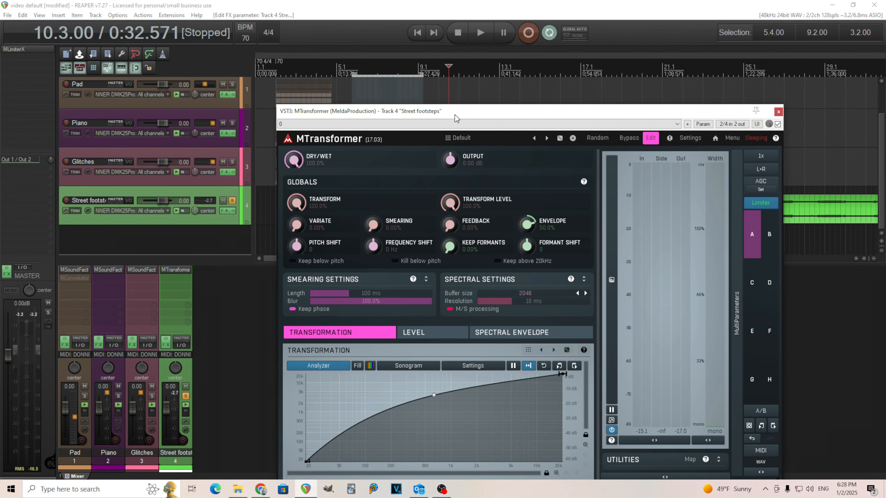
left_click(480, 32)
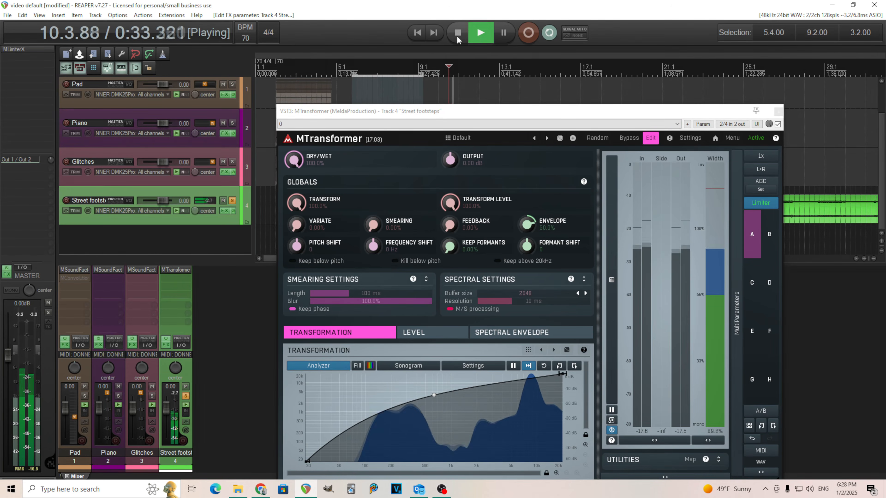
key("space")
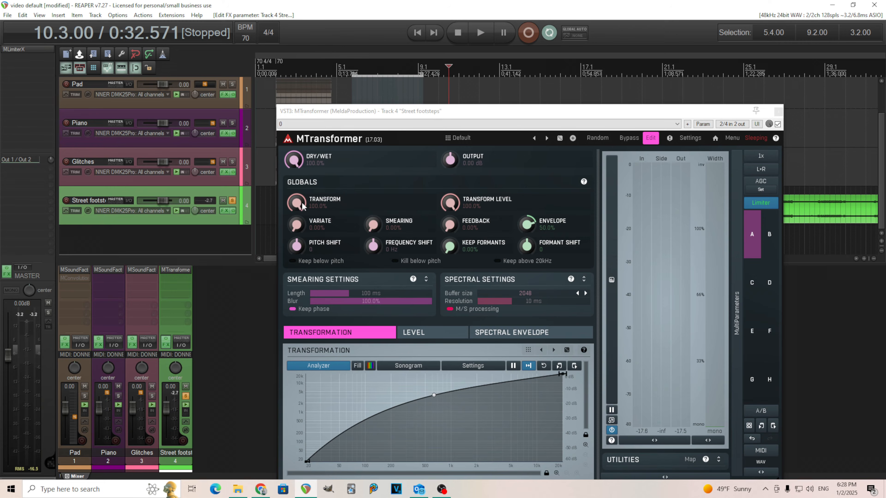
- Play the bird call while lowering the Transform amount and bringing it back to 100%, and stop playback
left_click(480, 34)
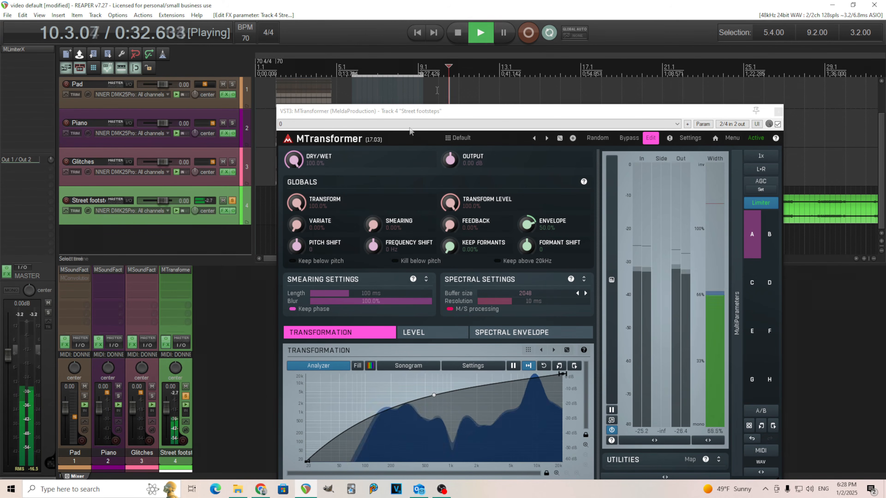
left_click_drag(297, 203, 297, 215)
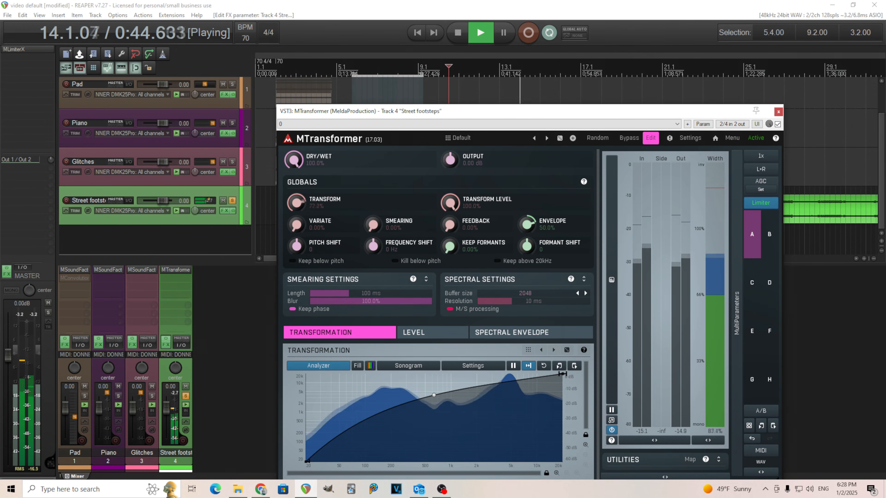
key("space")
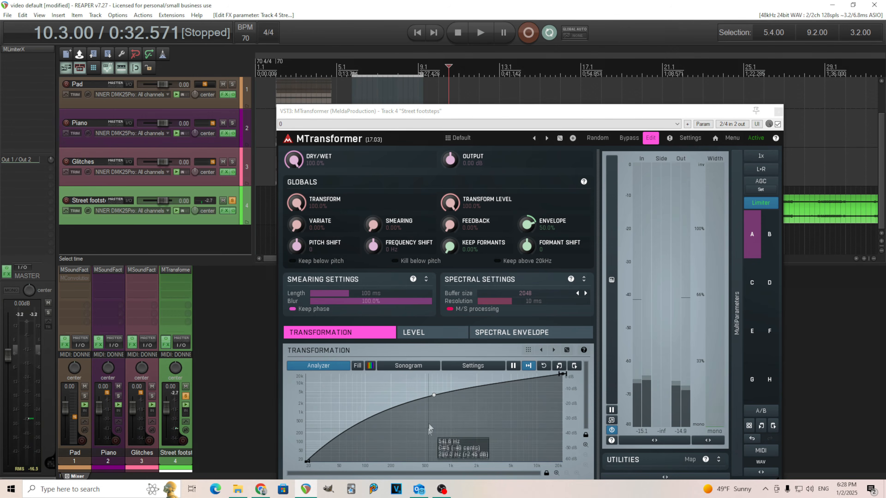
- Straighten the transformation curve and add a peak at about 159 Hz reaching 20 kHz and a dip at about 2.75 kHz down to 20 Hz
double_click(434, 395)
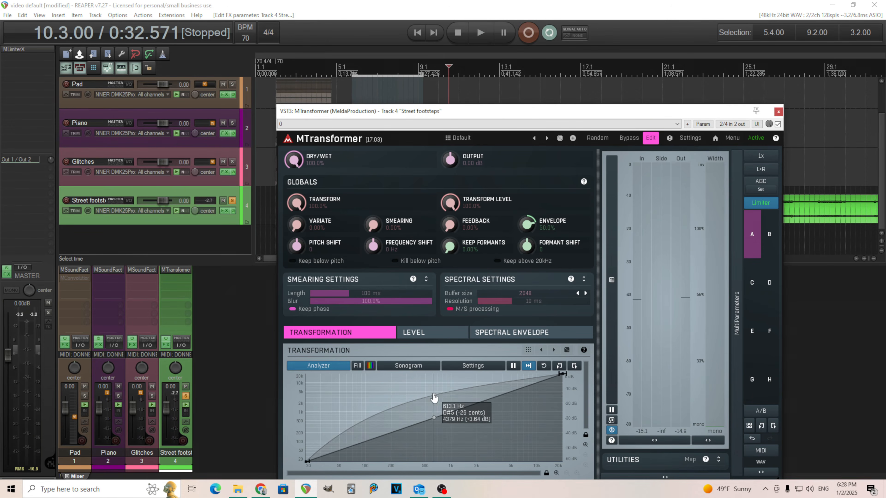
double_click(378, 392)
double_click(482, 453)
left_click_drag(482, 453, 489, 462)
left_click_drag(379, 393, 383, 365)
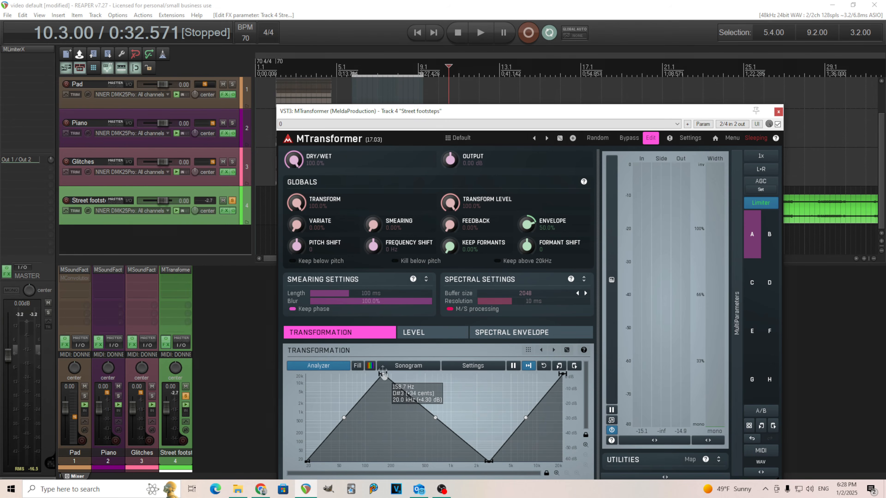
- Play the bird call through the zigzag curve while lowering the Transform amount to 0%, and stop playback
left_click(480, 32)
left_click_drag(297, 203, 297, 255)
key("space")
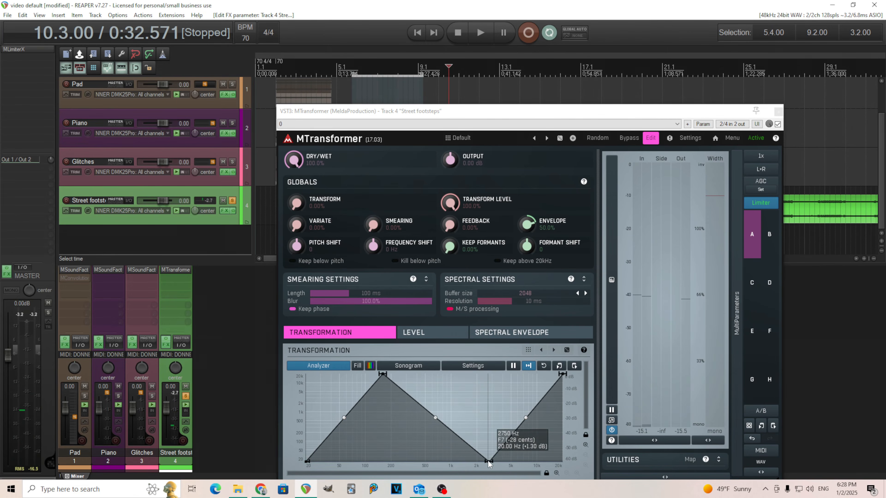
- Reset the transformation curve and add a point at about 270 Hz raised to 5.8 kHz and another near 1.85 kHz at about 240 Hz
right_click(483, 419)
left_click(812, 328)
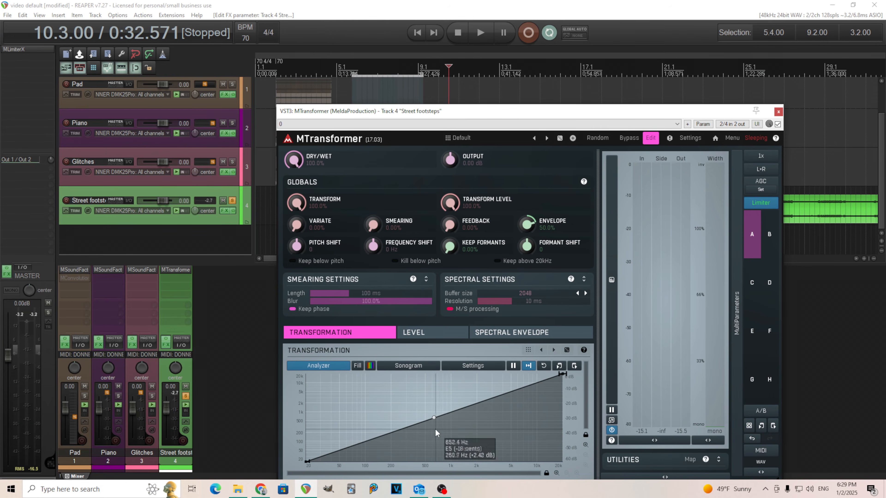
left_click_drag(418, 432, 403, 390)
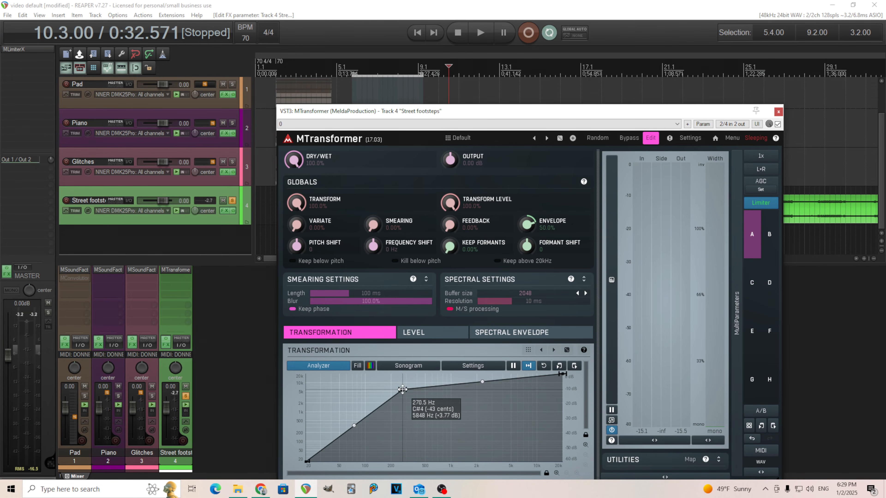
double_click(475, 429)
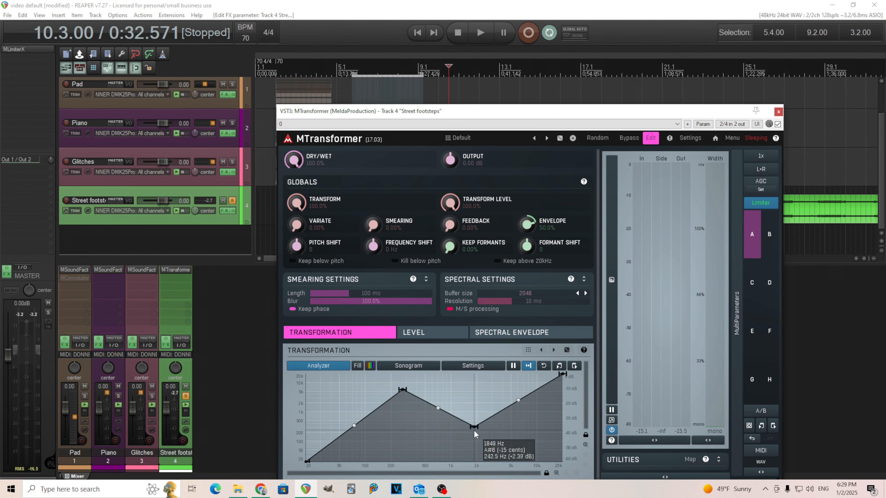
- Show the multiparameters and have multiparameter 1 learn the X and Y movement of transformation curve points 3 and 2, checking its parameter list
left_click(739, 351)
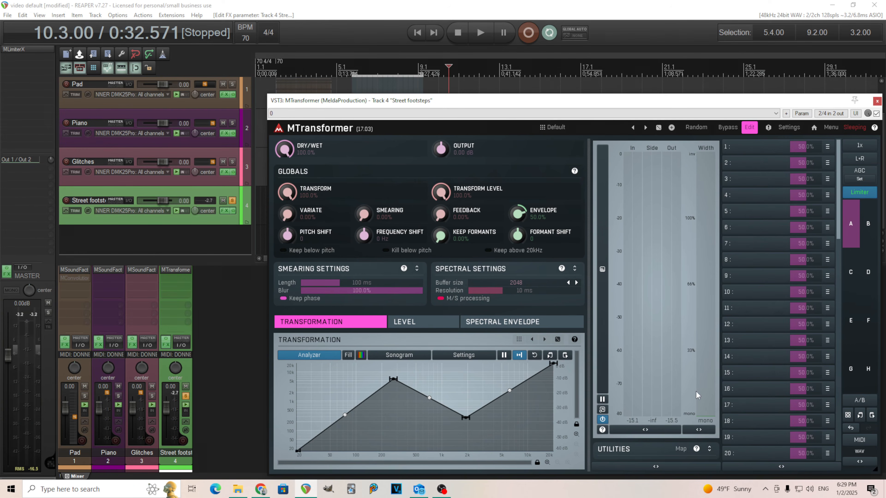
left_click(827, 149)
left_click(783, 190)
left_click_drag(466, 418, 465, 437)
mouse_move(393, 379)
left_mouse_down()
mouse_move(393, 425)
mouse_move(394, 373)
left_mouse_up()
left_click(750, 151)
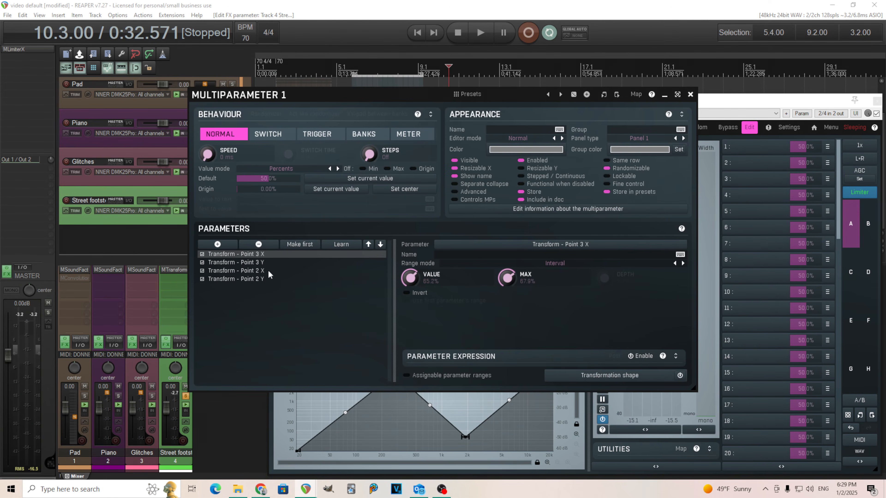
left_click(690, 94)
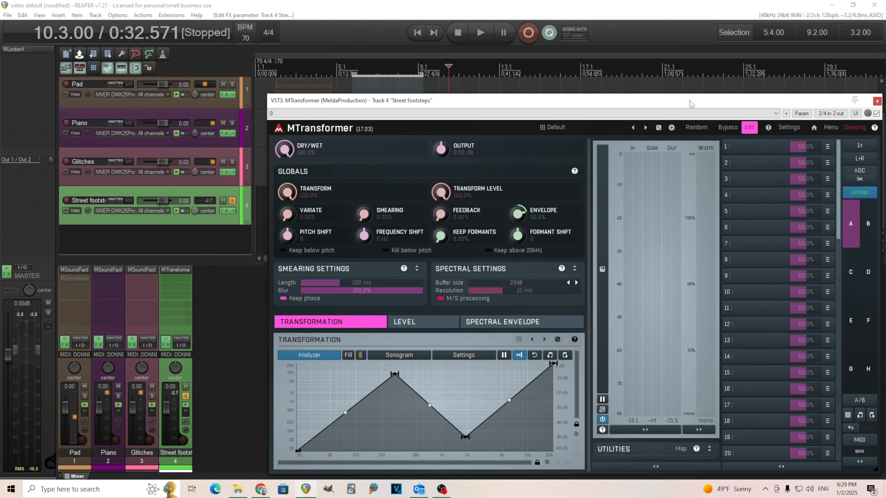
- Test multiparameter 1, return it to 50%, and invert its Transform - Point 2 X and Transform - Point 2 Y parameters
left_click_drag(812, 147, 791, 147)
double_click(810, 147)
left_click(766, 154)
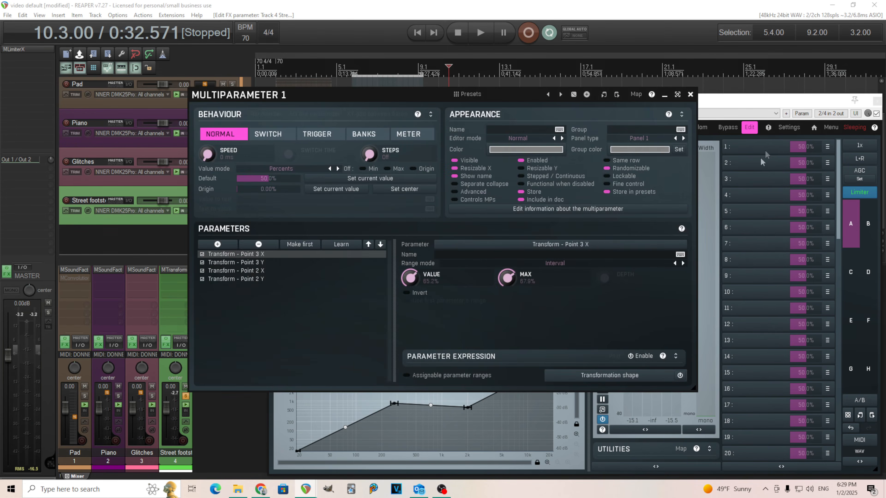
left_click(264, 272)
left_click(423, 294)
left_click(261, 280)
left_click(415, 294)
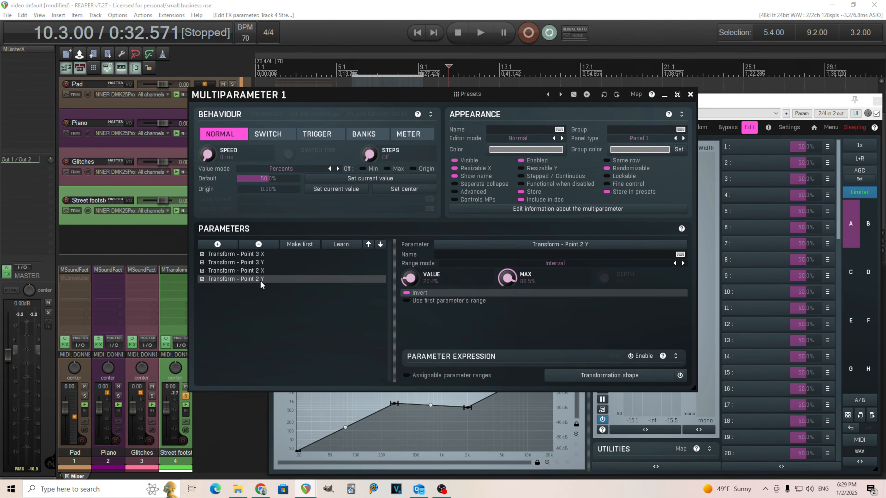
left_click(691, 94)
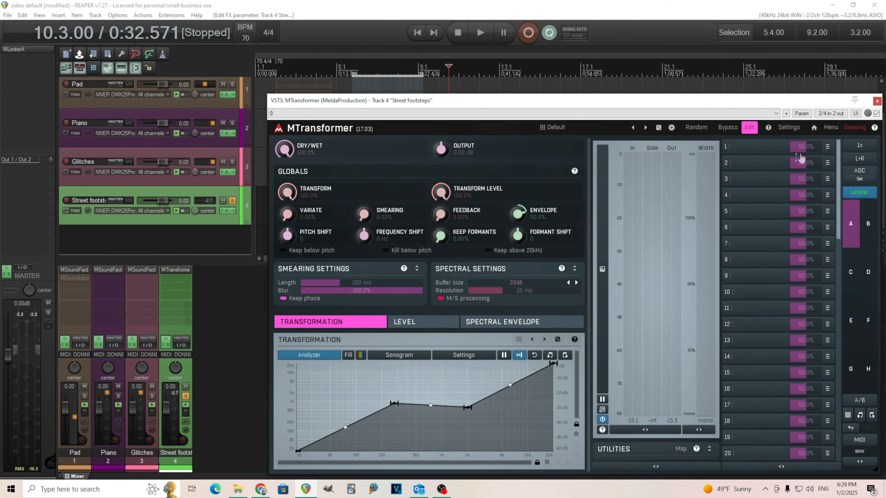
- Sweep multiparameter 1 between 0% and higher values while playing the bird call, leave it at 0.40% and stop playback
left_click_drag(804, 148, 803, 175)
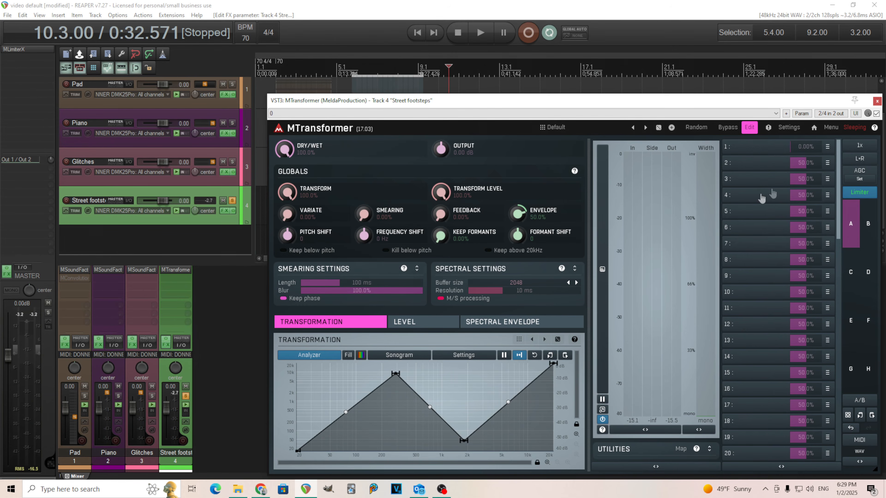
double_click(803, 146)
key("space")
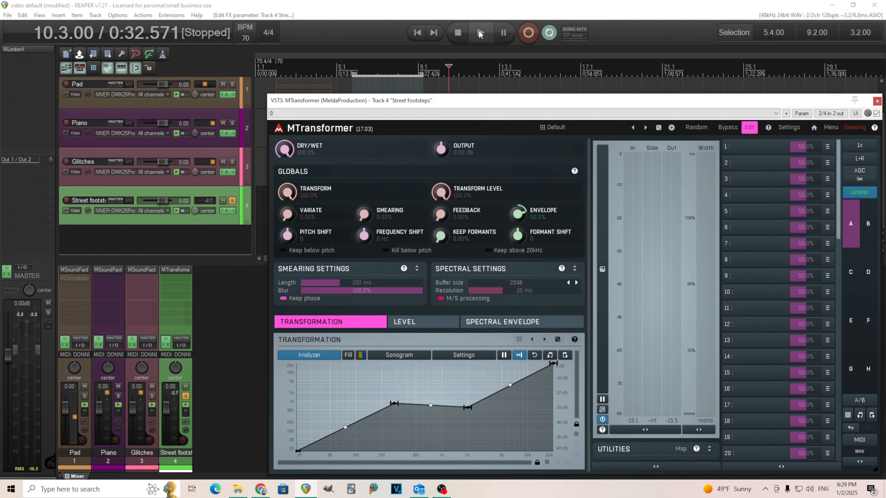
left_click_drag(796, 150, 796, 169)
double_click(796, 149)
left_click_drag(558, 106, 548, 274)
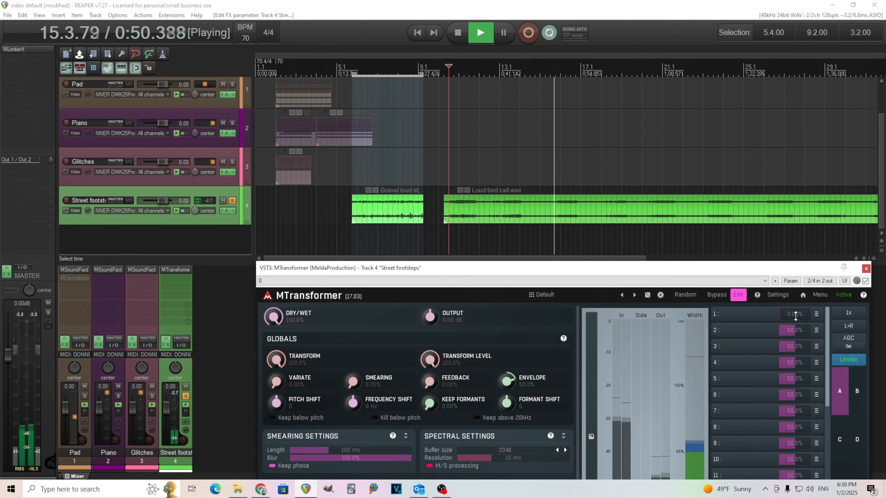
left_click_drag(795, 314, 794, 276)
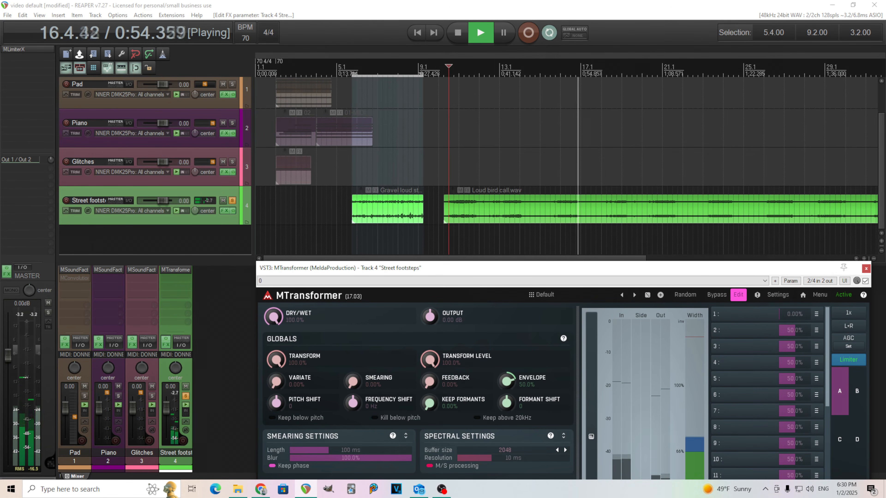
left_click(463, 37)
- Open the Process Audio Files dialog from MTransformer, cancel it, and close the plug-in window
left_click_drag(475, 269, 411, 79)
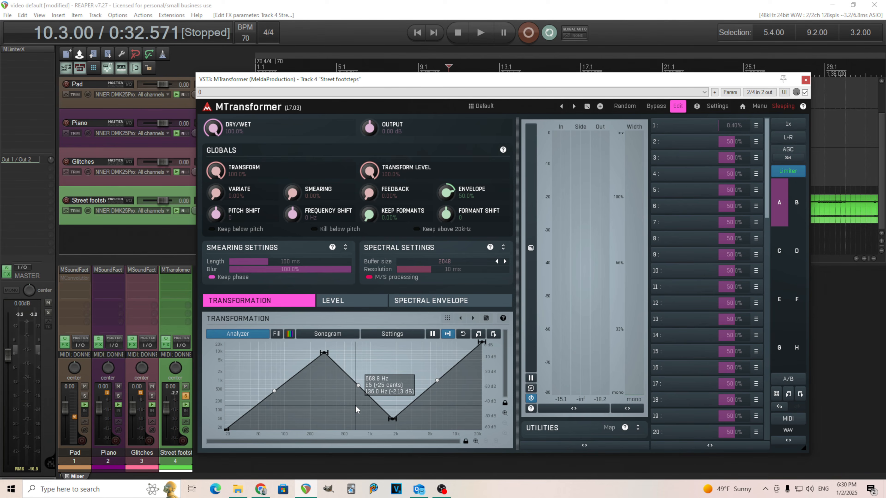
left_click_drag(254, 88, 168, 34)
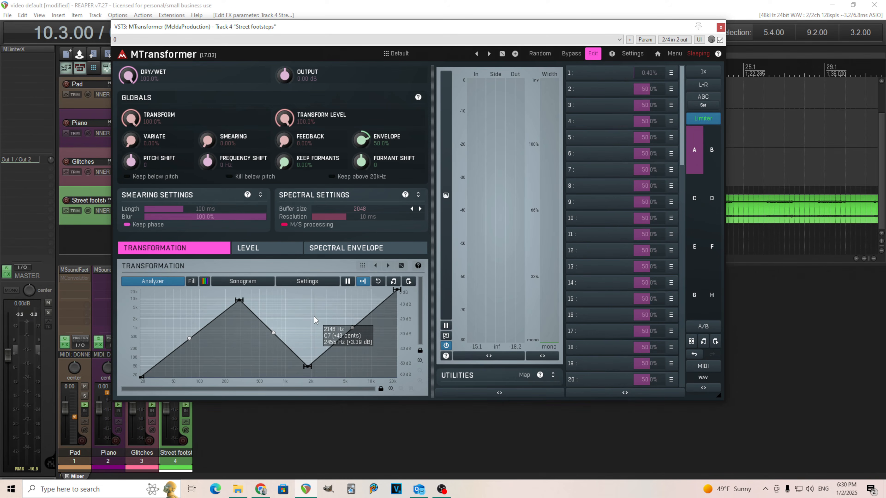
left_click(708, 379)
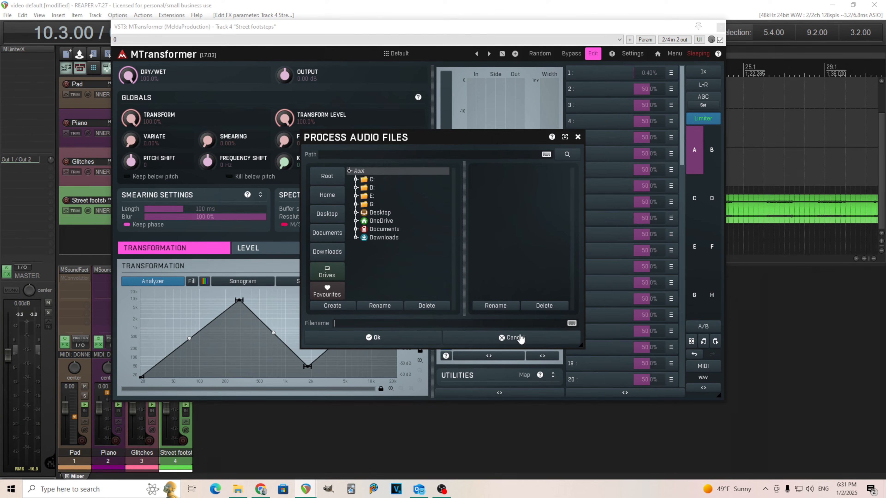
left_click(513, 337)
left_click(721, 27)
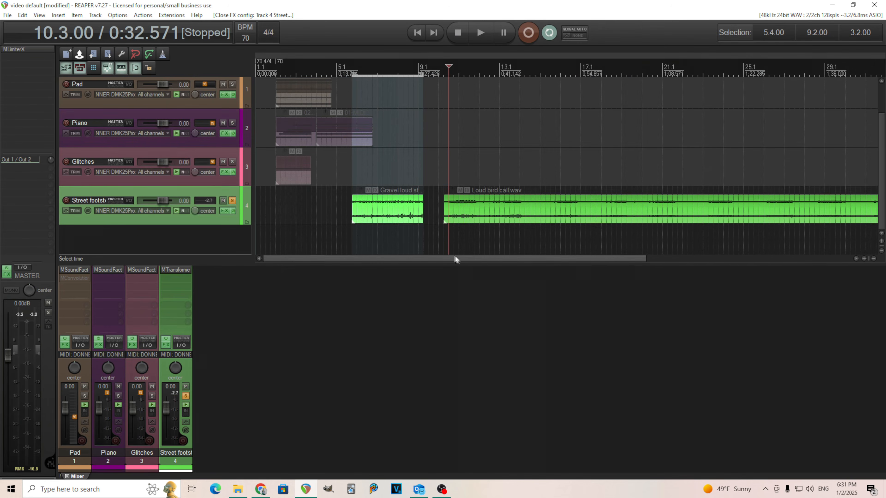